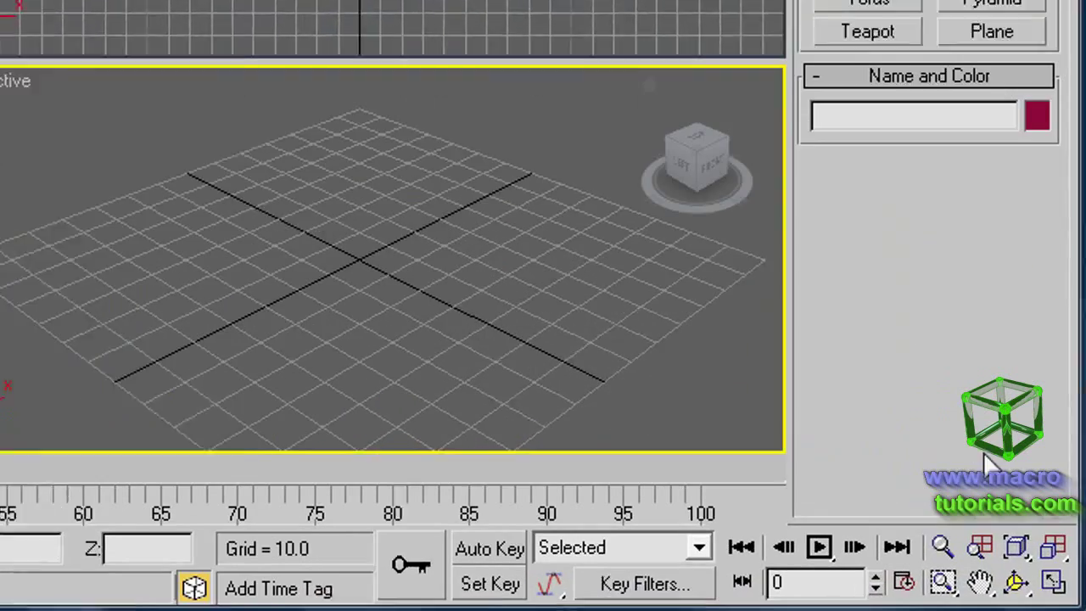
- Use a two-viewport layout, Front left and Perspective right, with Edged Faces on in Perspective
right_click(1050, 580)
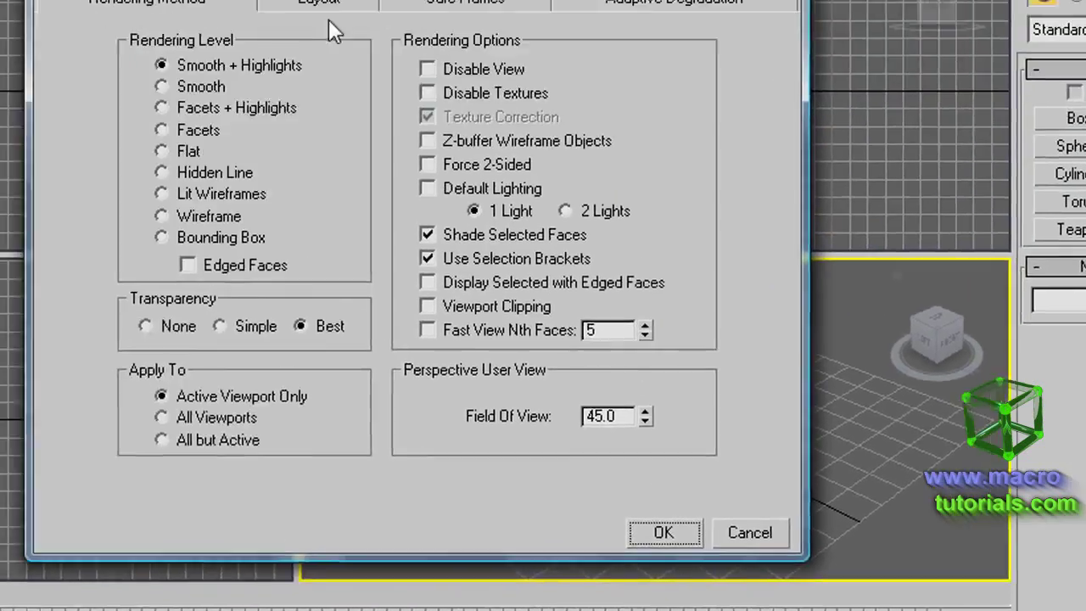
left_click(327, 5)
left_click(364, 153)
right_click(370, 289)
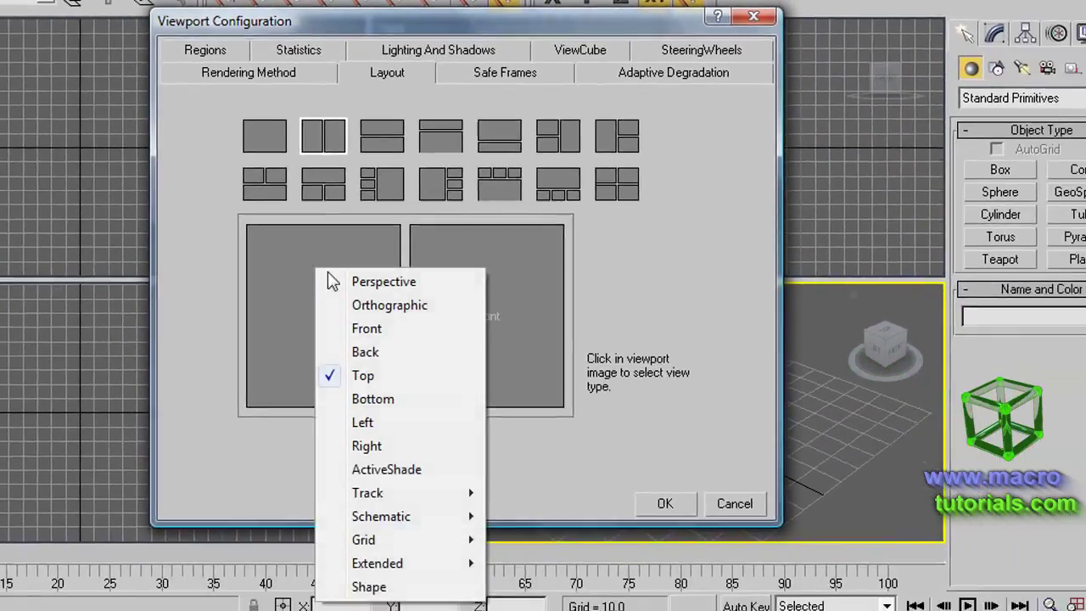
left_click(367, 328)
right_click(436, 255)
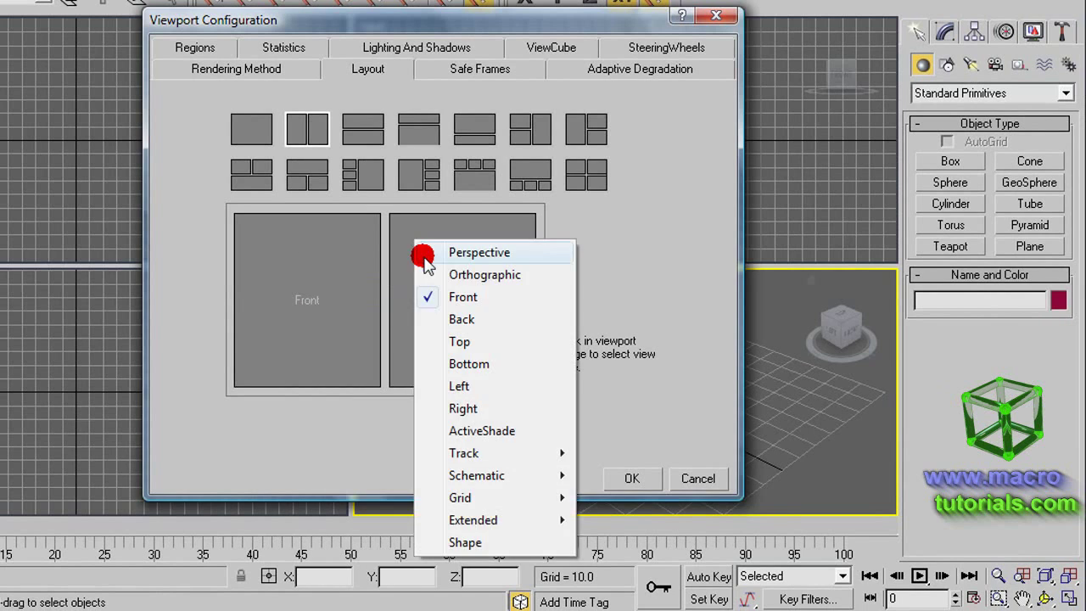
left_click(427, 253)
left_click(632, 478)
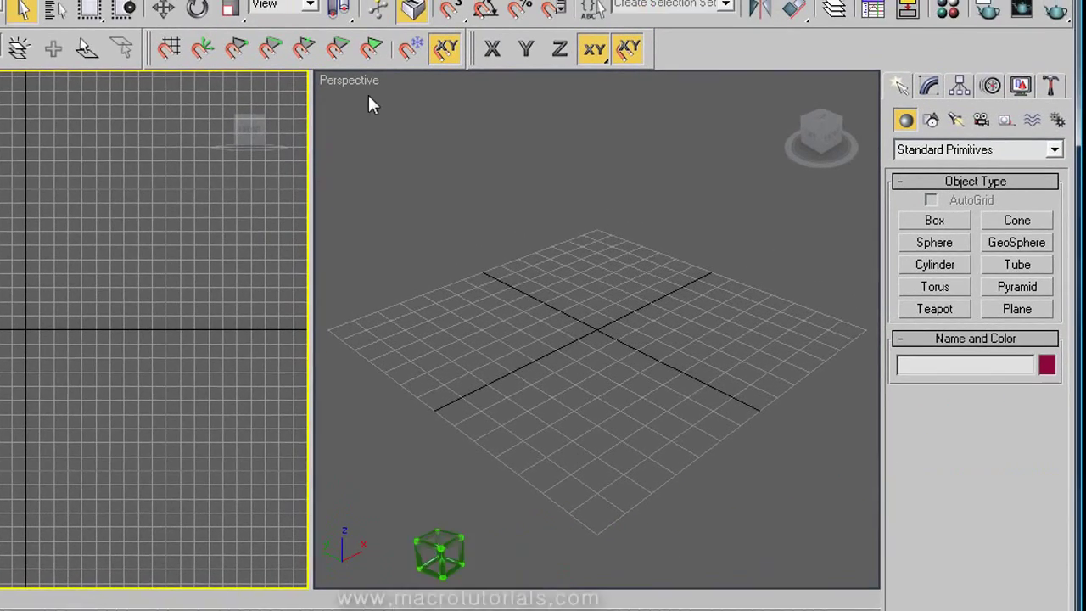
right_click(399, 32)
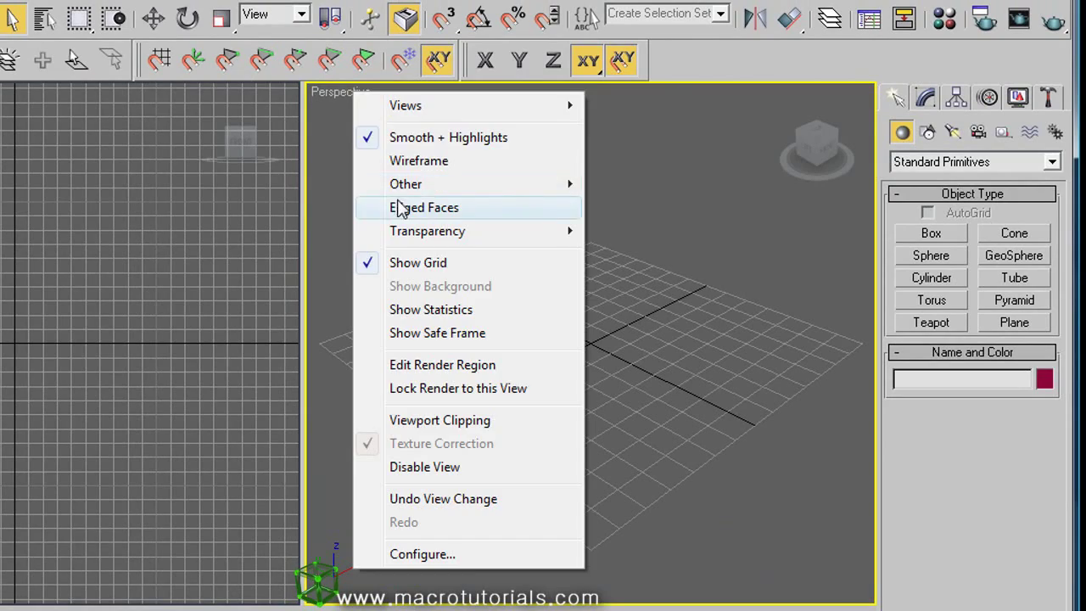
left_click(402, 209)
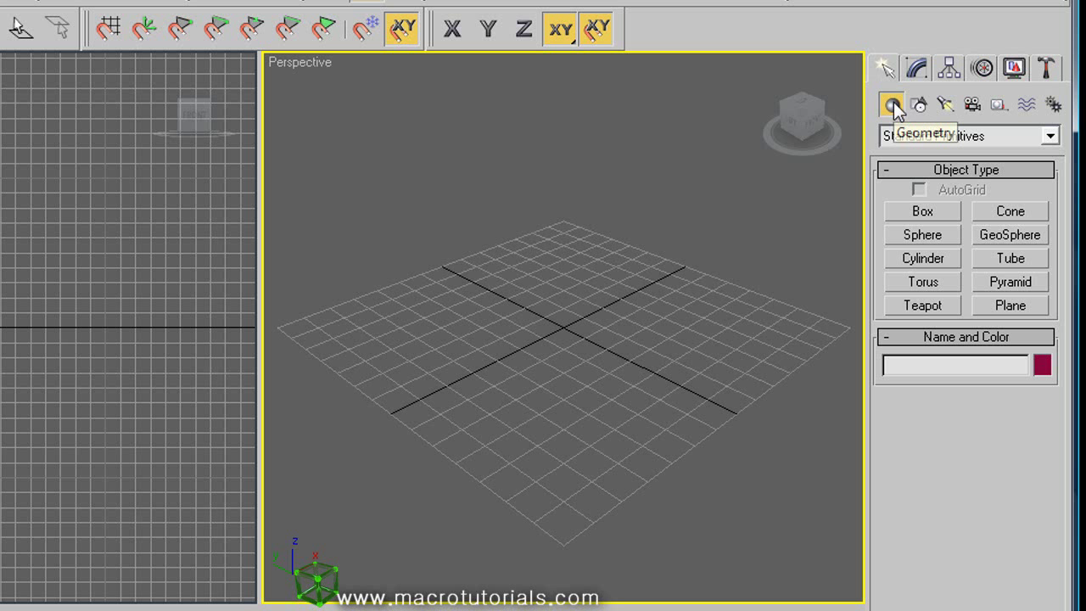
- Draw a box roughly 120 × 66 × 48 in the Perspective view and colour it green
left_click(903, 212)
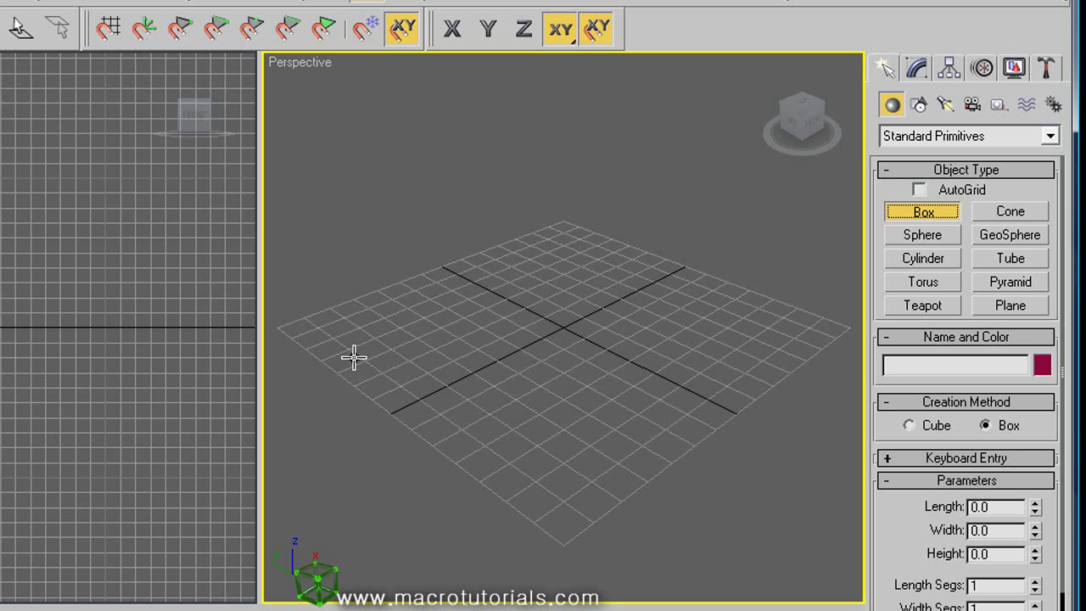
mouse_move(353, 357)
left_mouse_down()
mouse_move(417, 408)
mouse_move(584, 398)
mouse_move(700, 336)
mouse_move(734, 300)
left_mouse_up()
key("j")
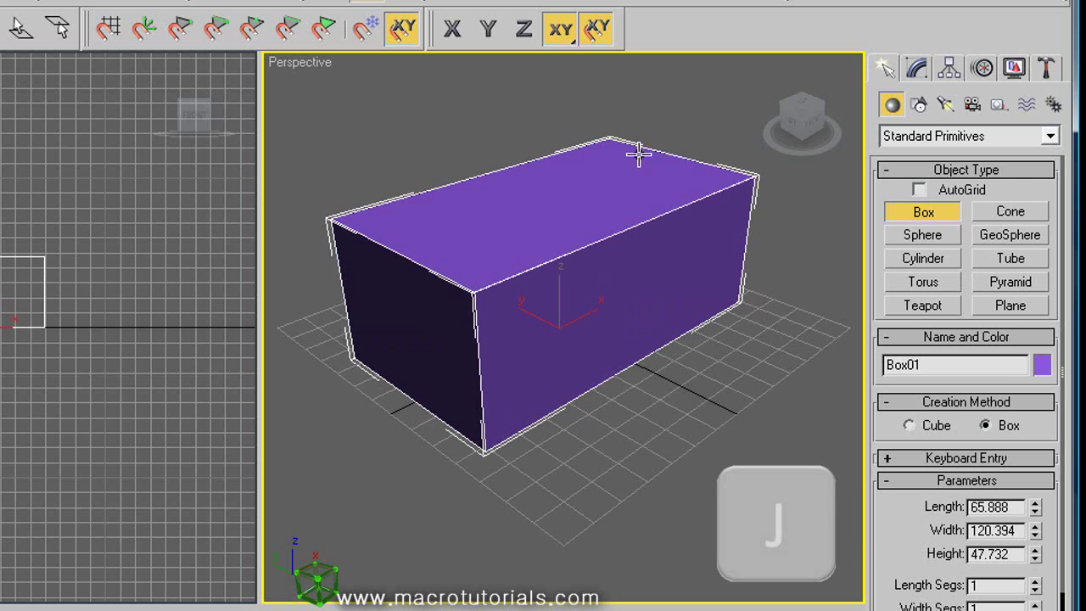
left_click(1042, 365)
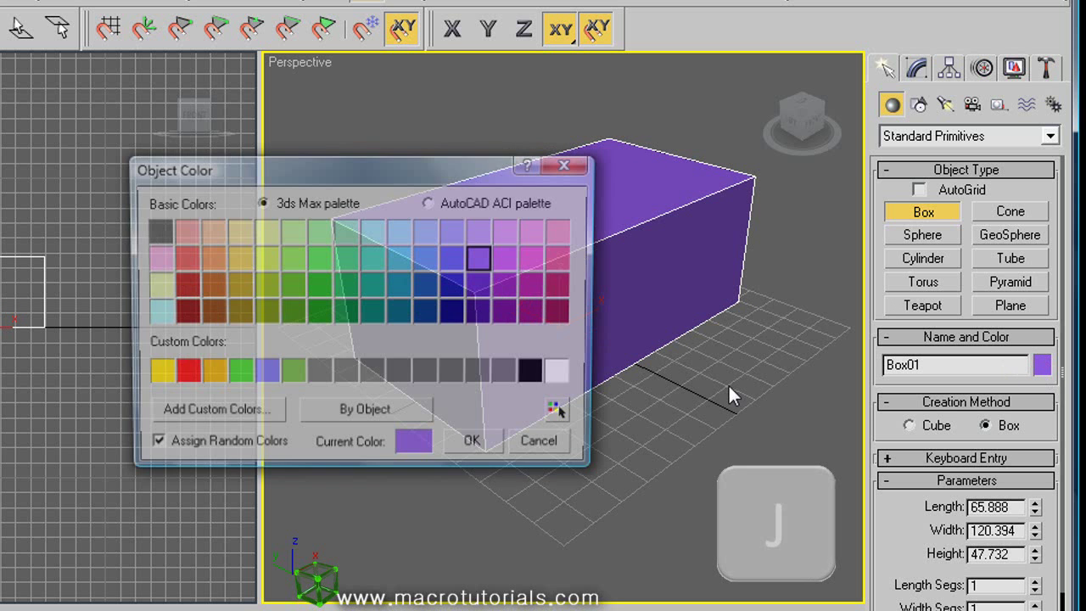
left_click(308, 284)
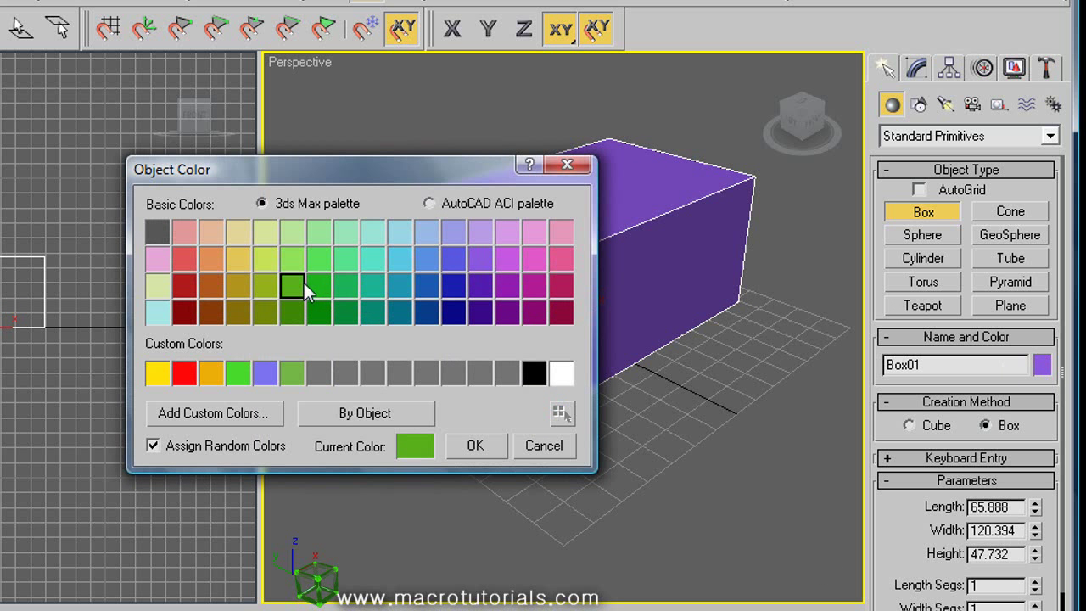
left_click(476, 439)
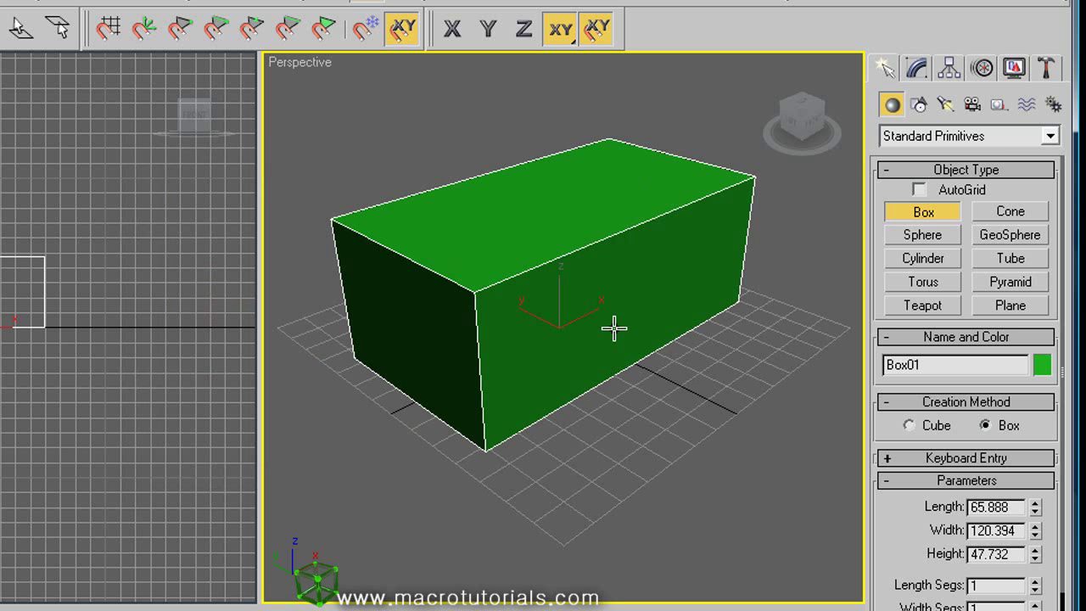
left_click(584, 286)
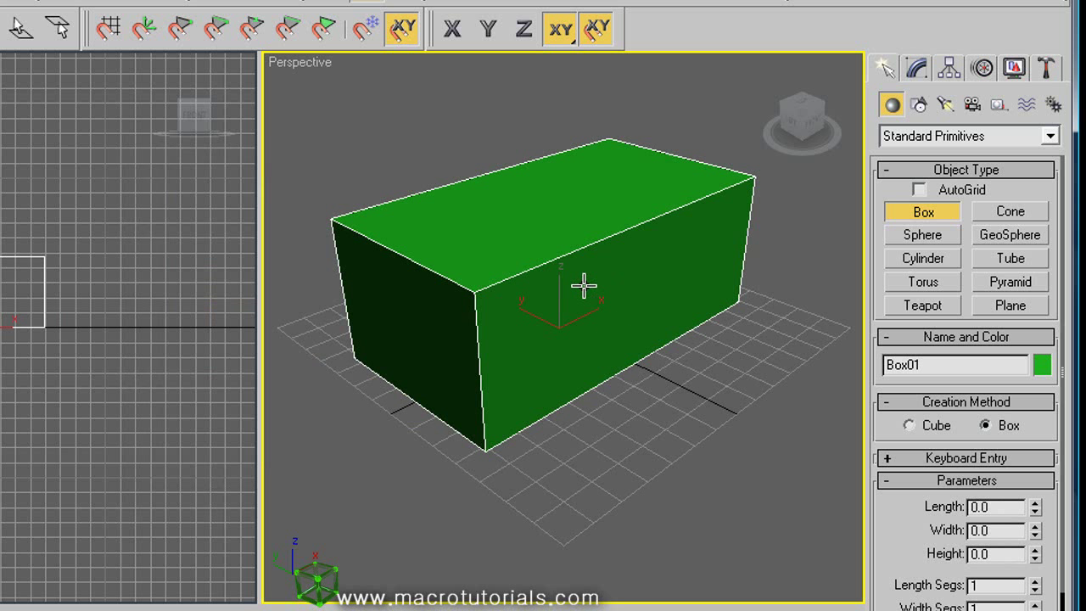
- Convert Box01 to an Editable Poly using the right-click Convert To menu
left_click(919, 74)
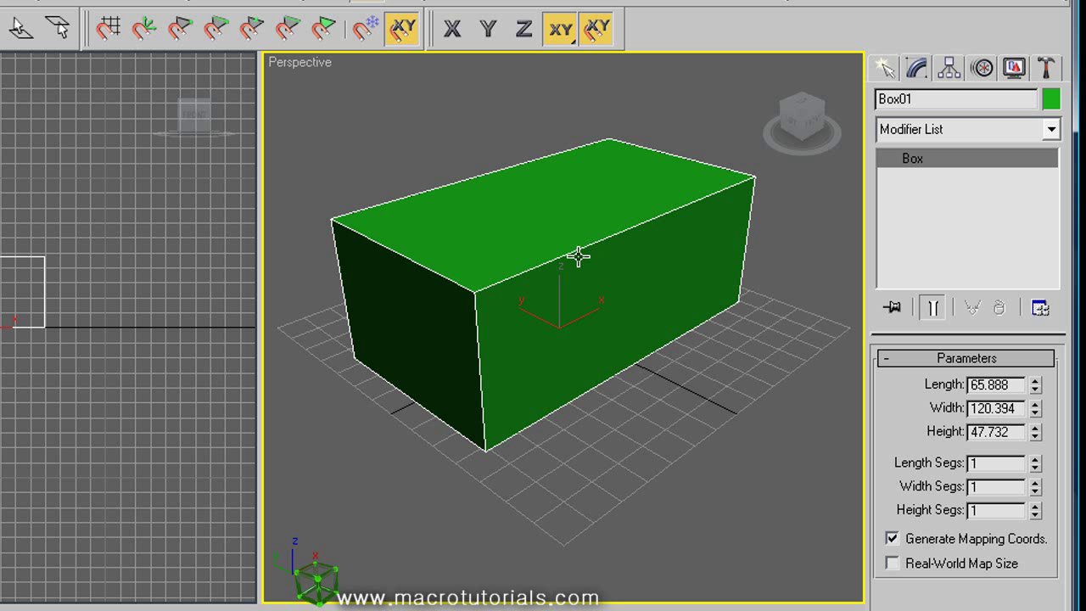
right_click(520, 254)
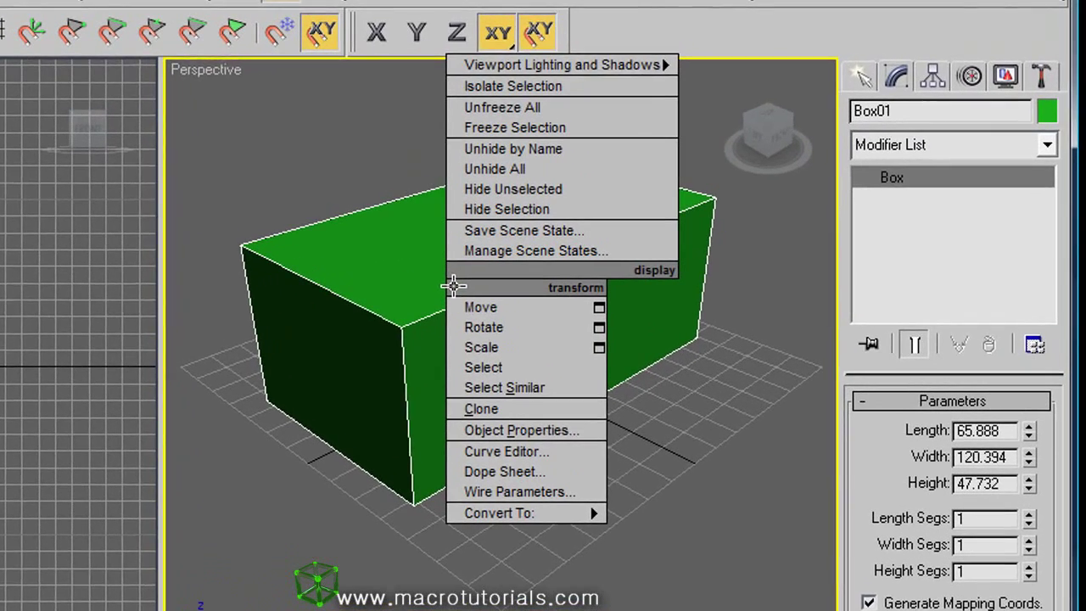
mouse_move(548, 519)
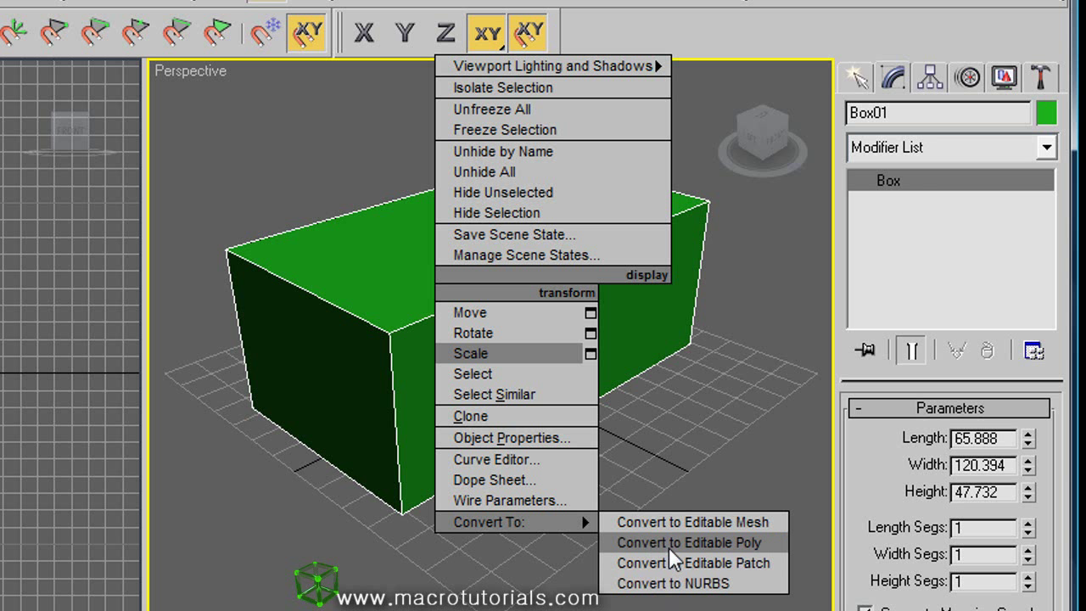
left_click(724, 544)
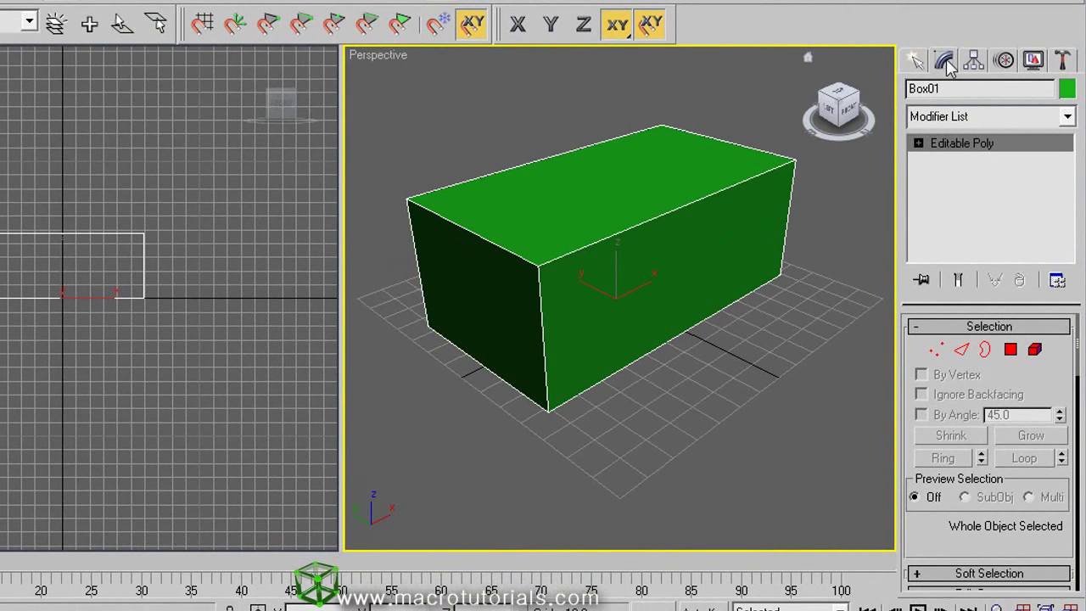
- Select a front corner at Vertex level and the top front edge at Edge level, then clear the selection at Border level
left_click(946, 62)
left_click_drag(950, 405, 989, 400)
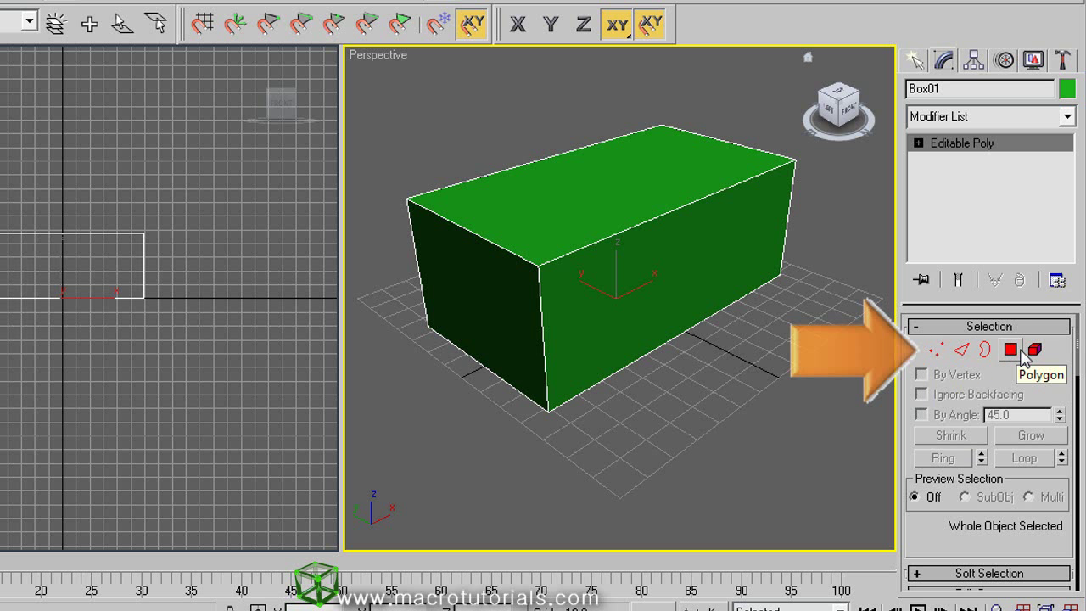
left_click(933, 352)
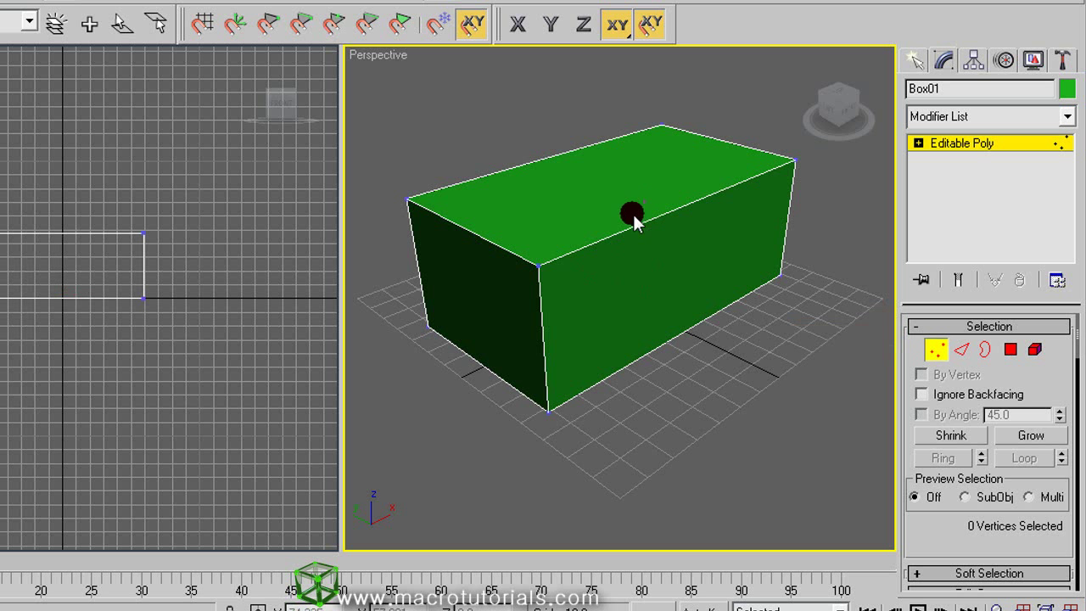
left_click_drag(635, 219, 501, 303)
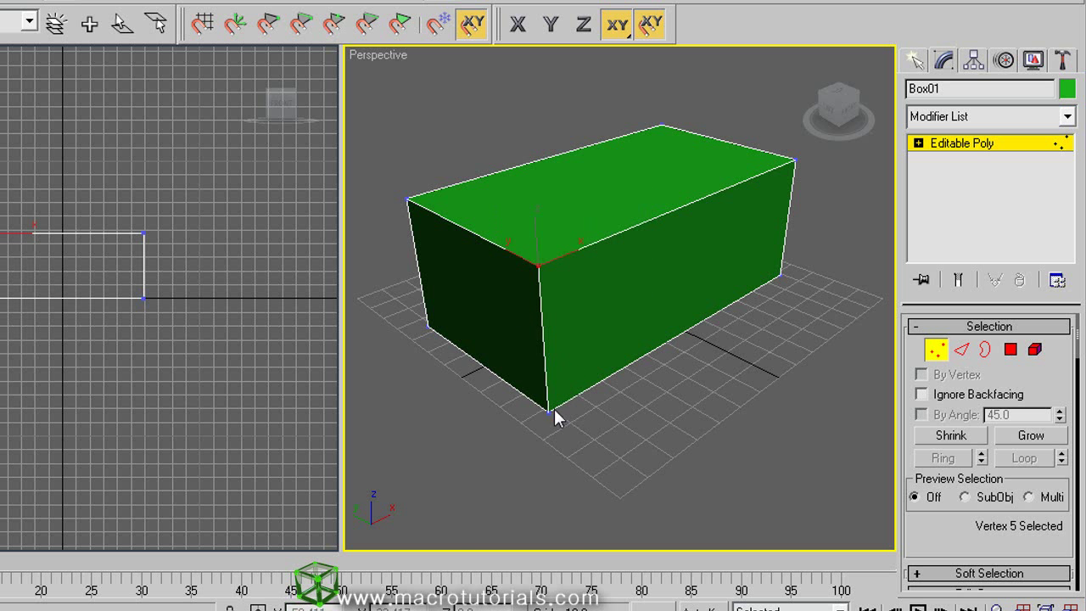
left_click(961, 349)
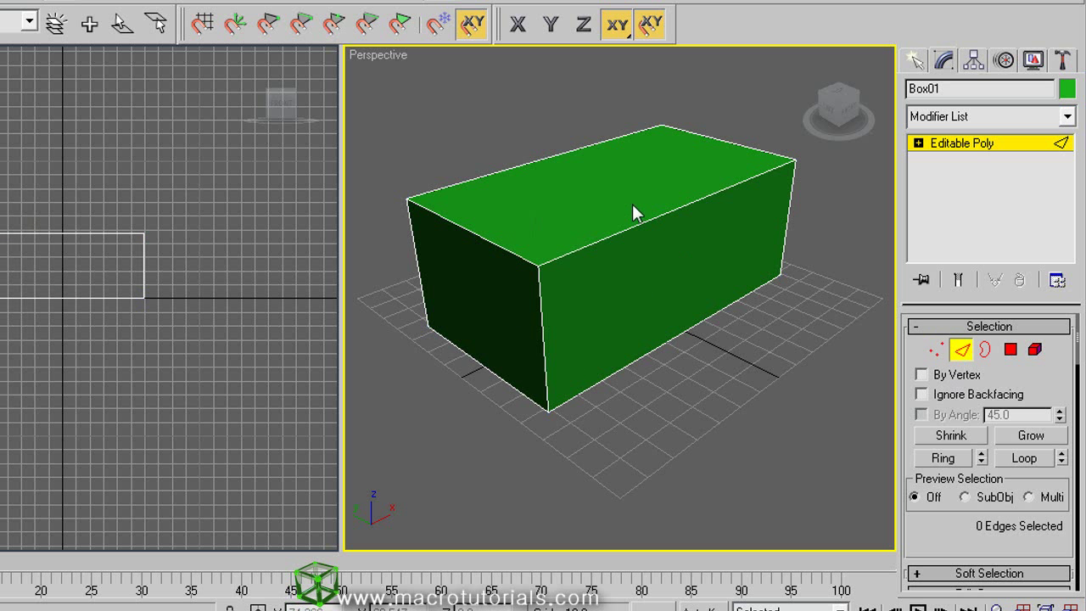
left_click(648, 219)
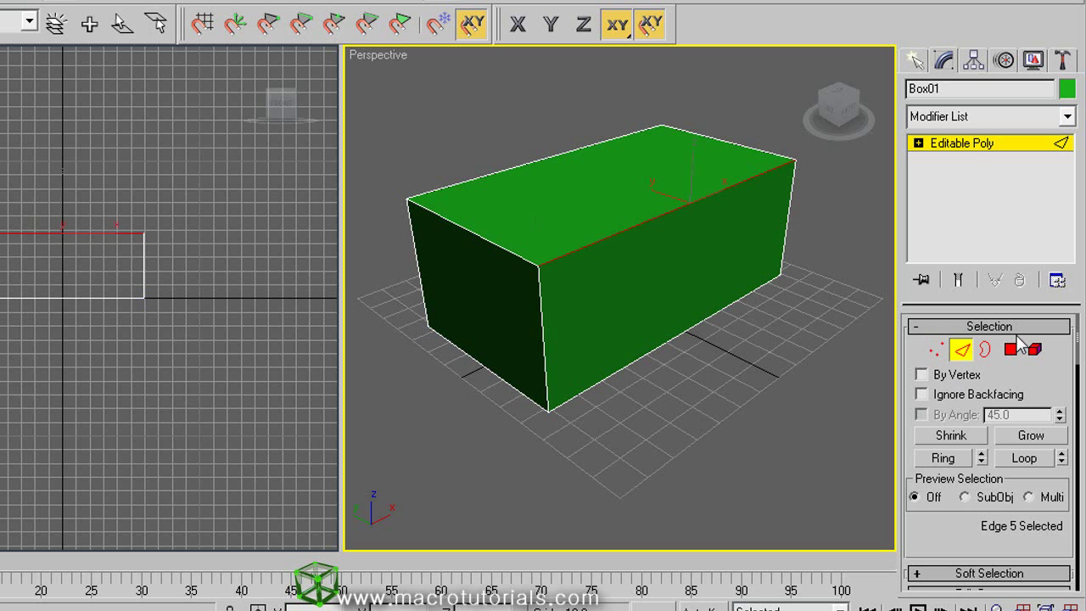
left_click(984, 349)
left_click(714, 338)
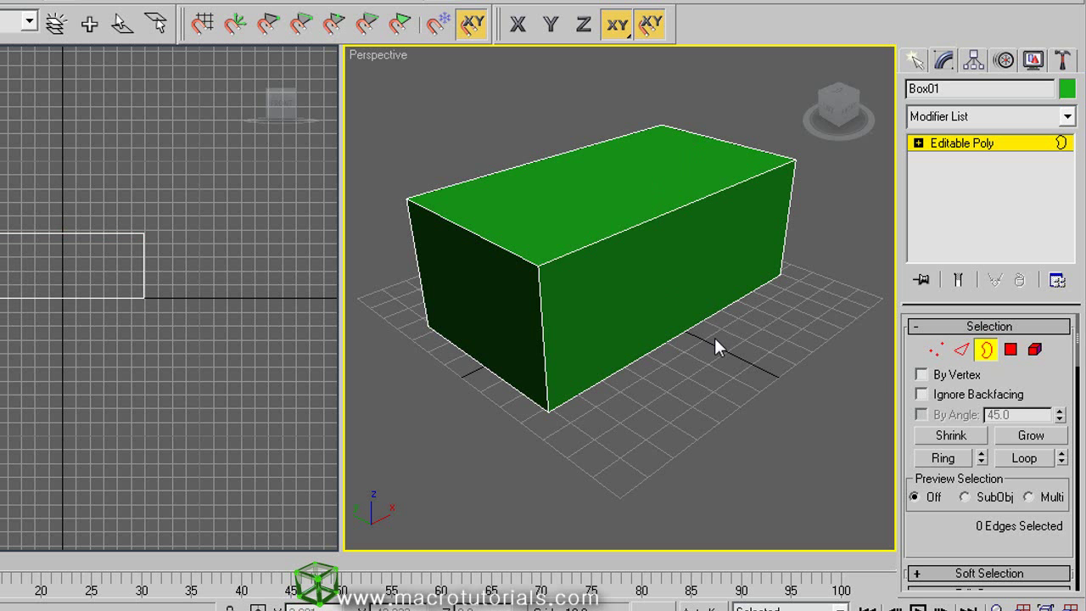
- At Polygon level, select the front, top and left end faces one at a time
left_click(1009, 352)
left_click(660, 243)
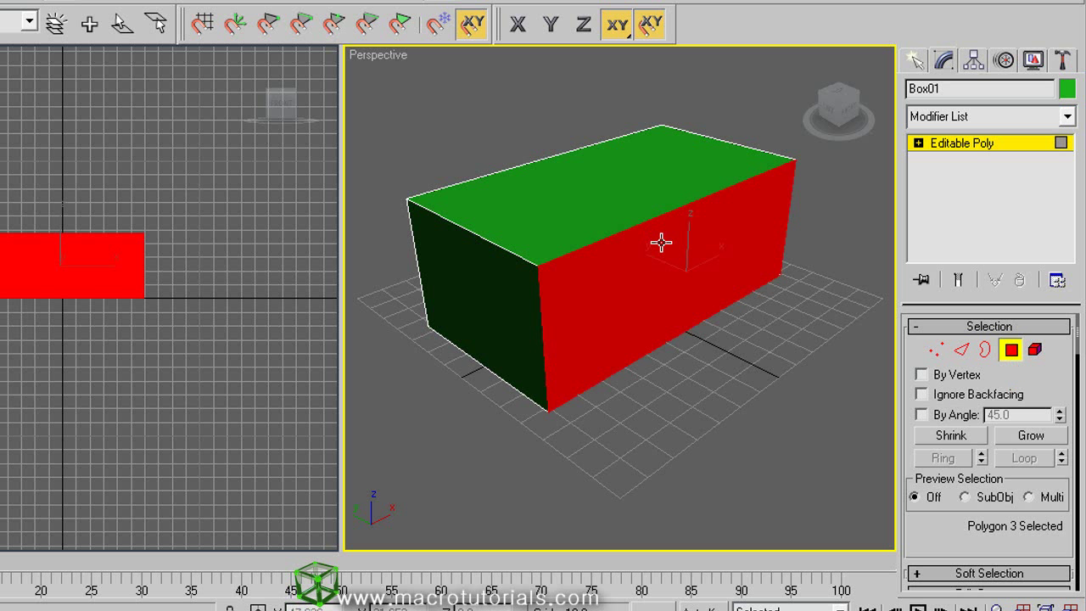
left_click(630, 194)
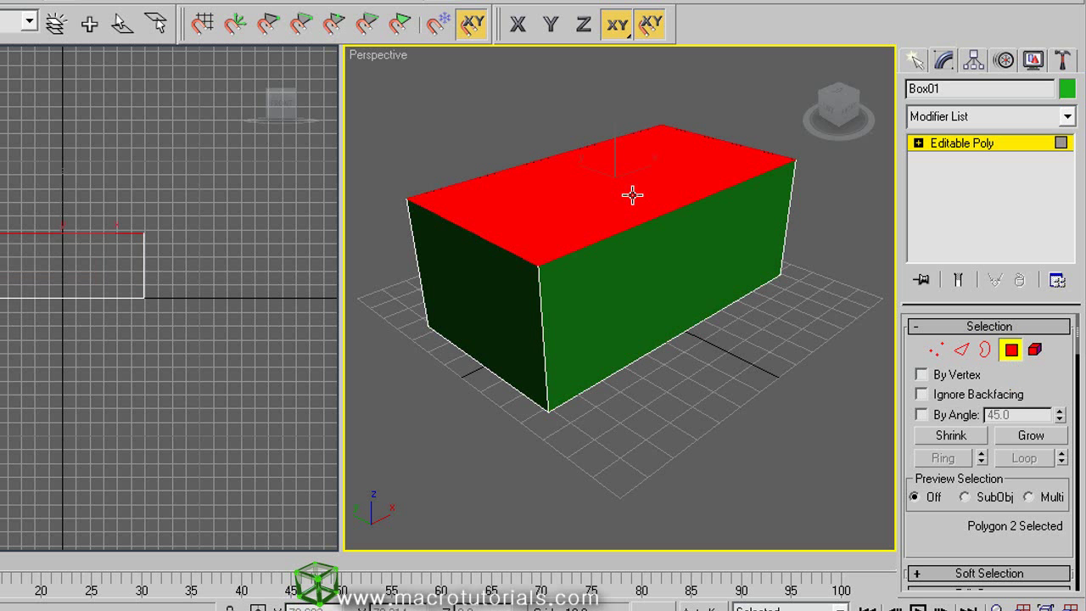
left_click(494, 286)
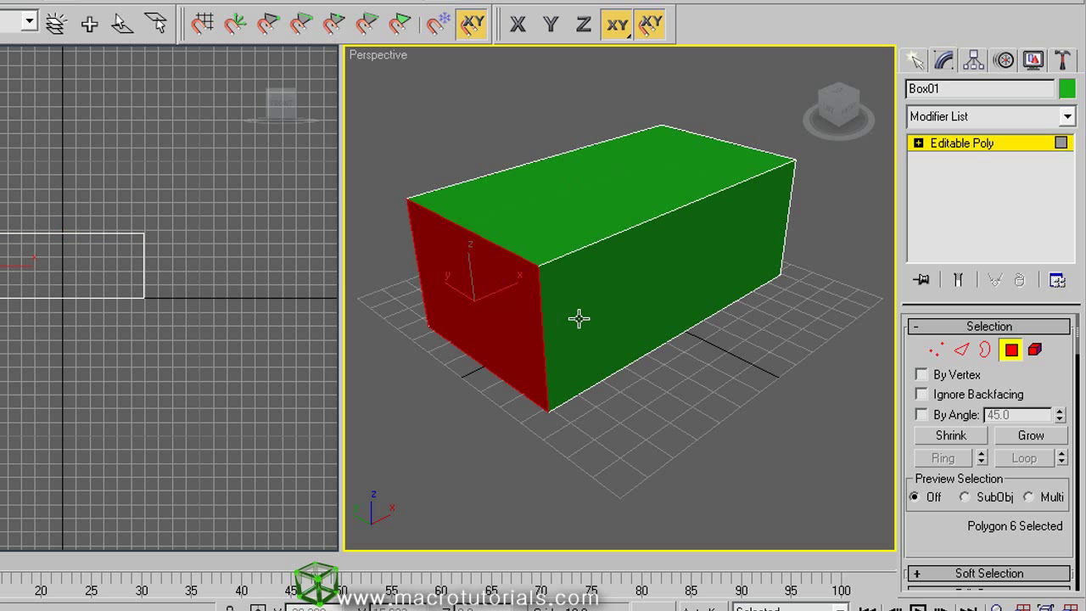
left_click(655, 283)
left_click(608, 229)
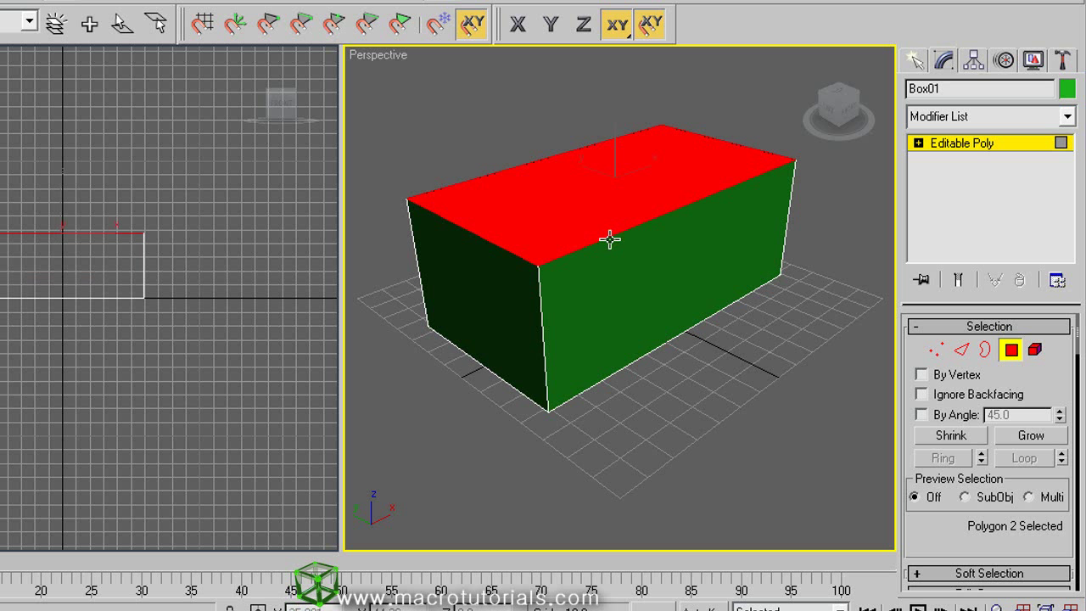
left_click(634, 270)
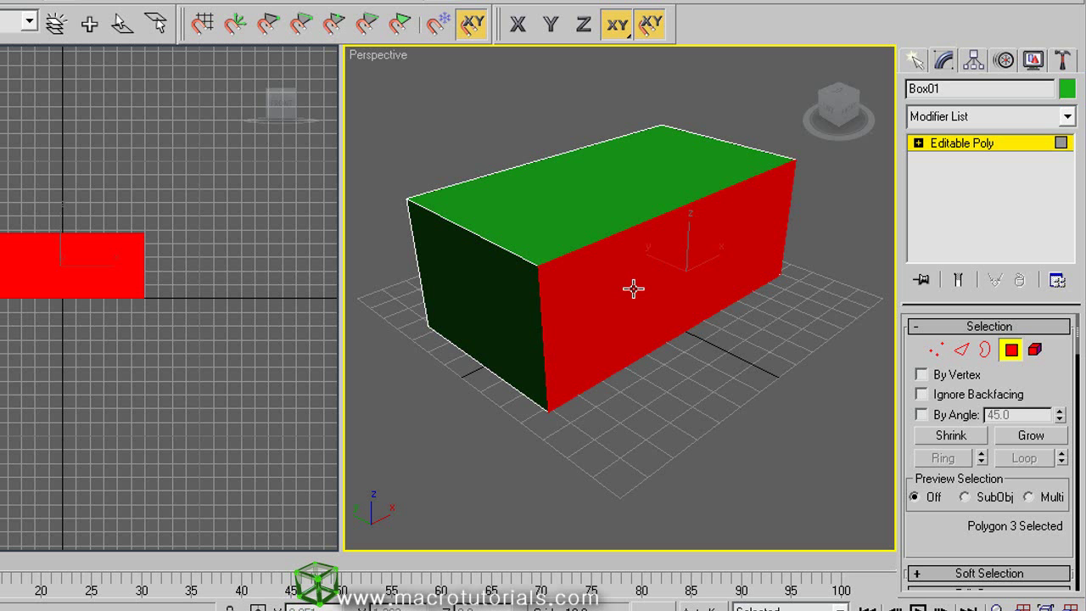
- Ctrl-add the top and left end faces, then Alt-remove the top and front faces
key("ctrl")
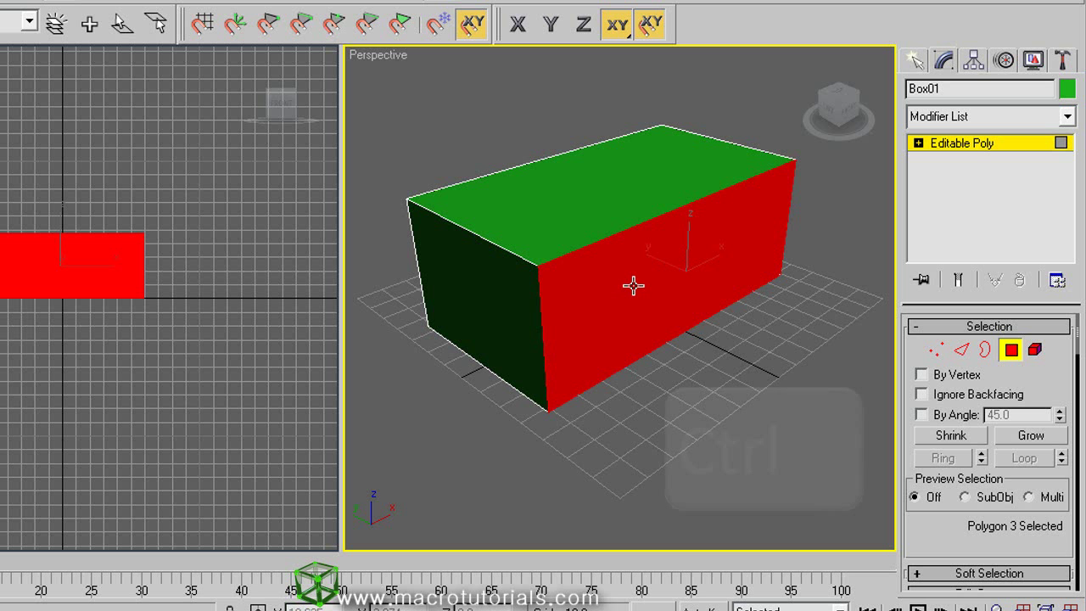
left_click(602, 205, "ctrl")
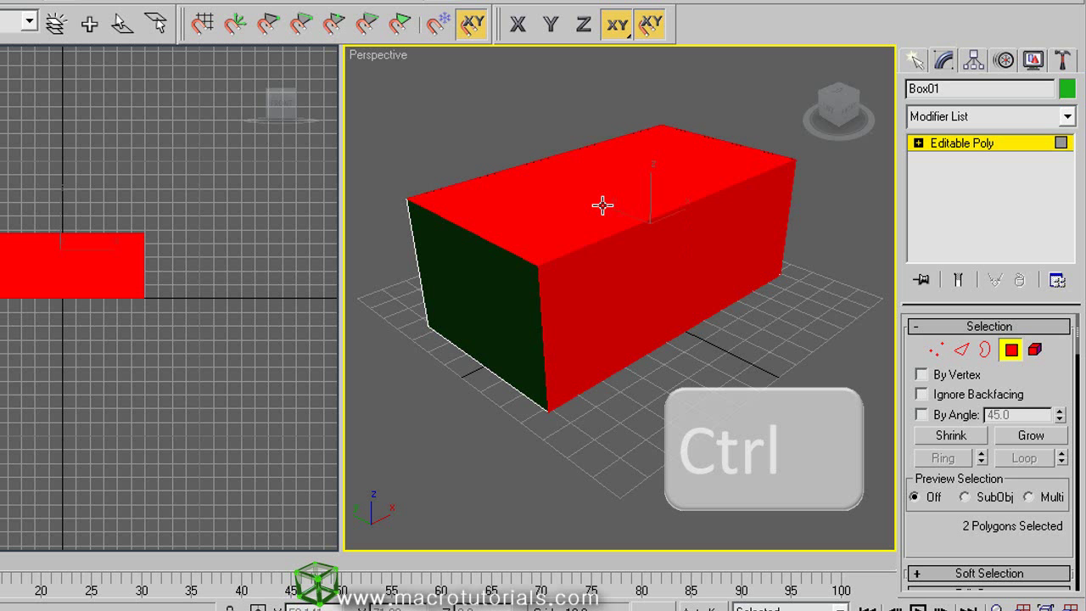
left_click(498, 272, "ctrl")
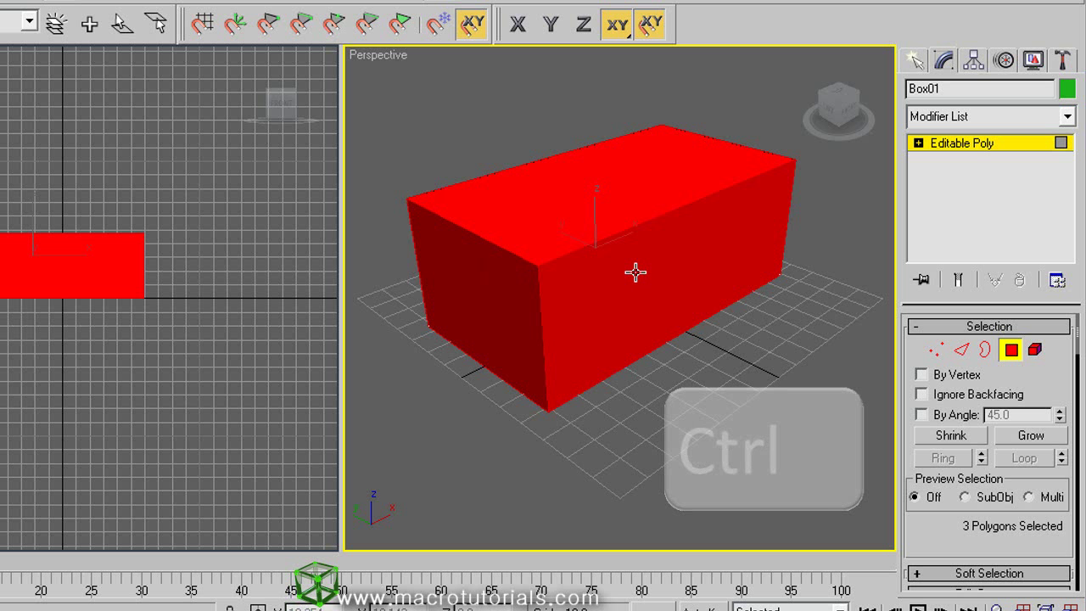
key("alt")
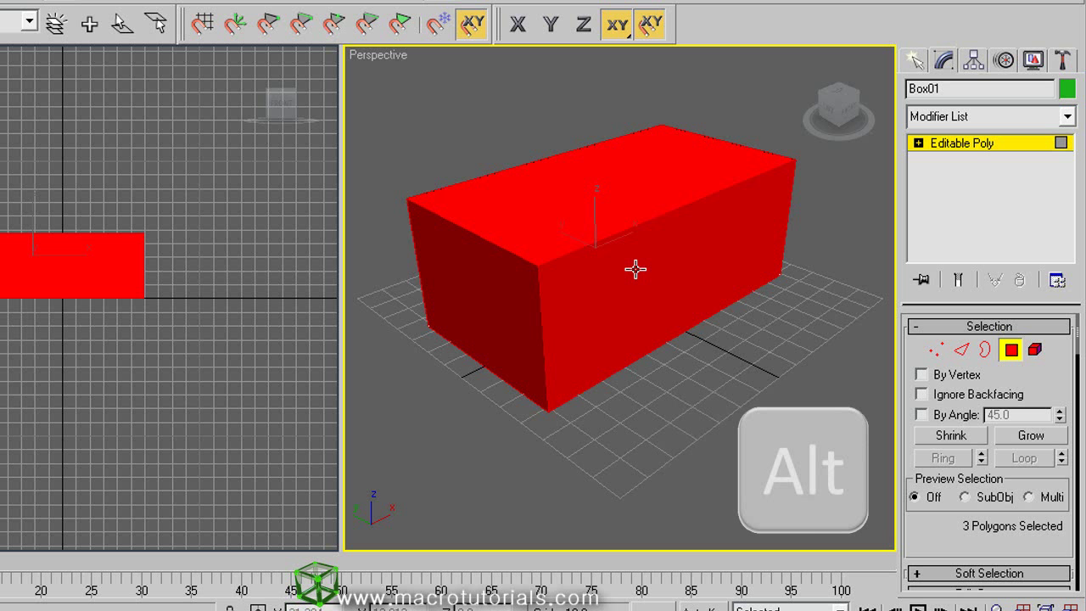
left_click(625, 181, "alt")
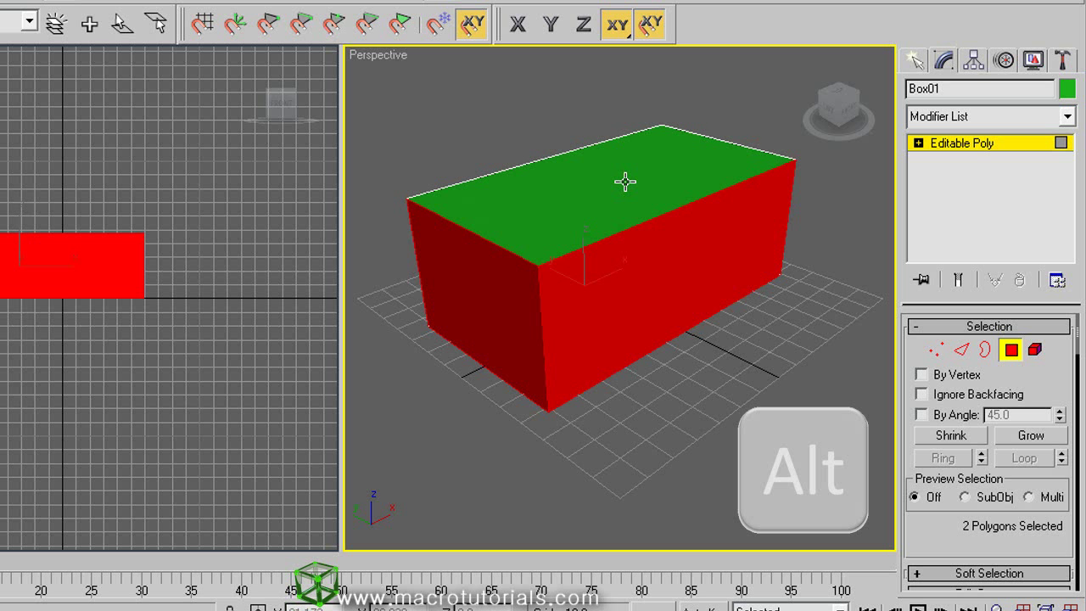
left_click(645, 259, "alt")
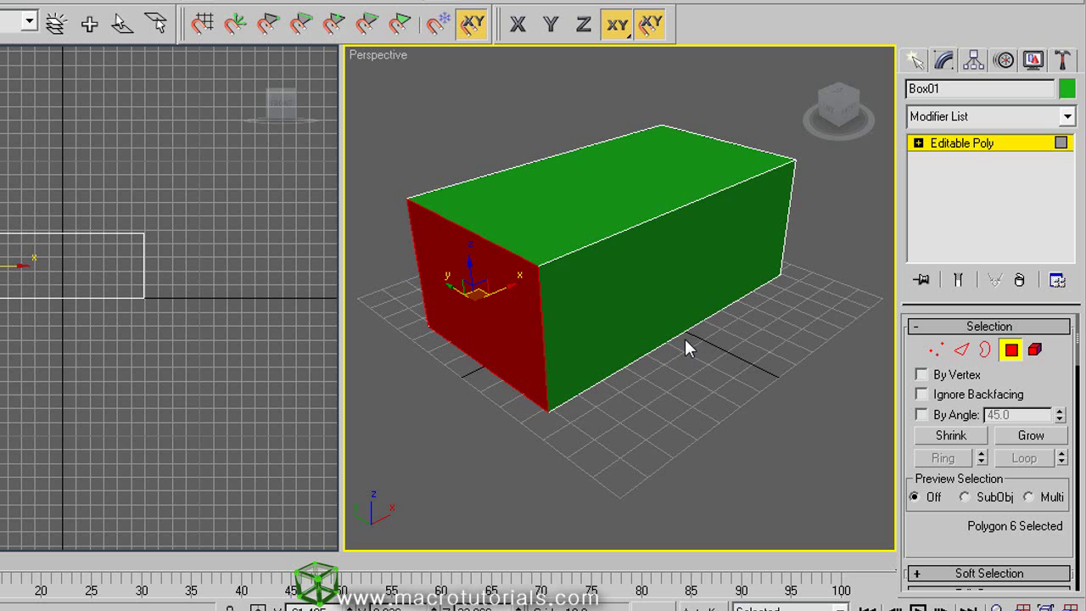
- Select only the box's top face and scroll the command panel down to Edit Polygons
left_click(918, 143)
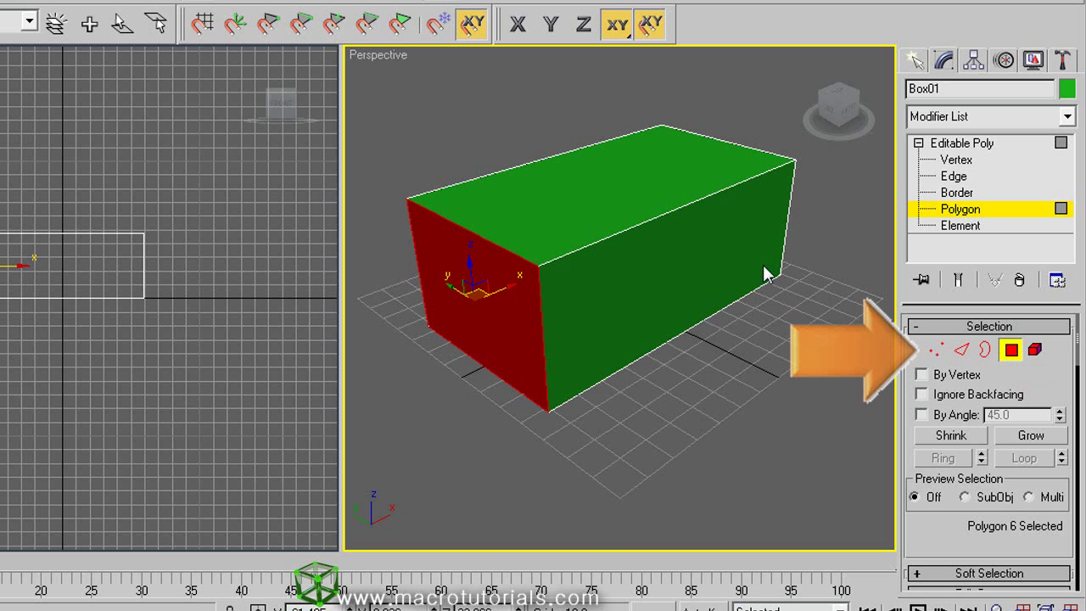
left_click(608, 182)
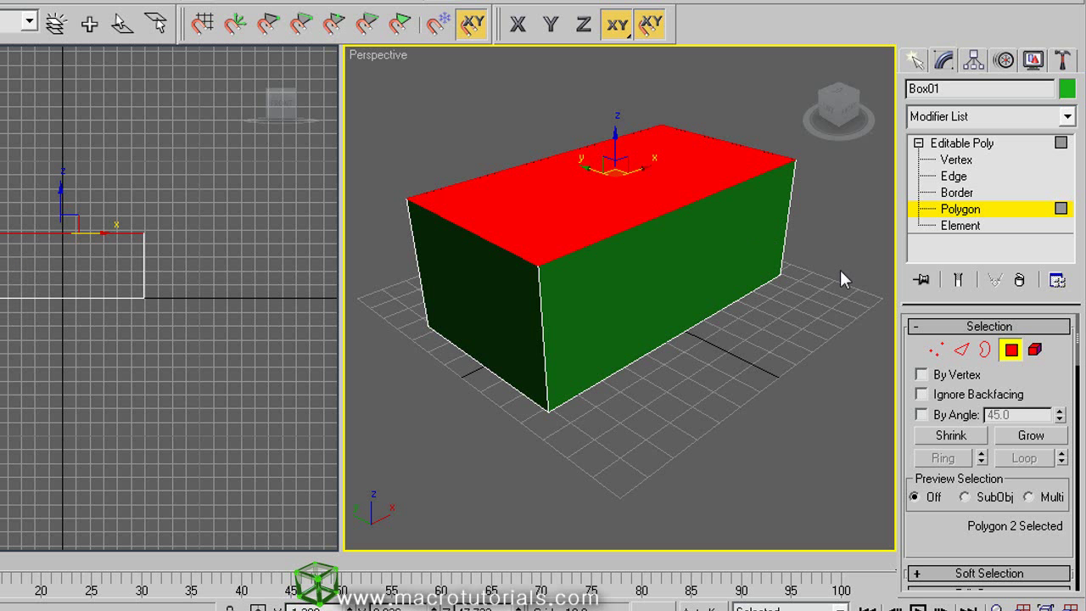
left_click(1063, 373)
left_click_drag(1062, 373, 1044, 3)
mouse_move(1059, 517)
left_mouse_down()
mouse_move(1046, 135)
mouse_move(1052, 175)
left_mouse_up()
- Undo a freehand inset and set the top face's Inset Amount to 12.417 as a Group
scroll(1059, 354, "down", 1)
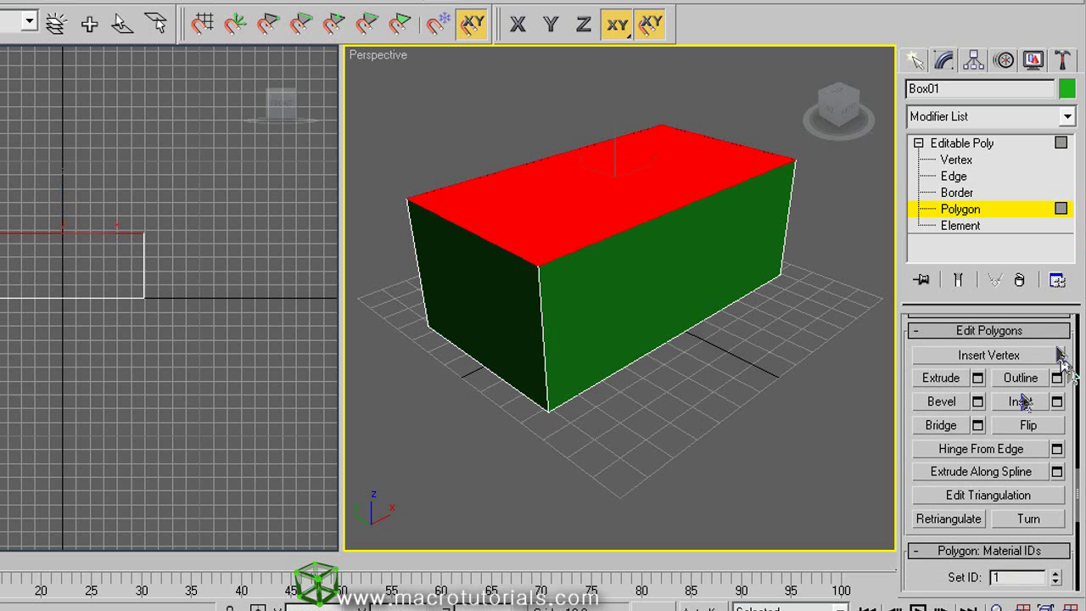
left_click(1031, 404)
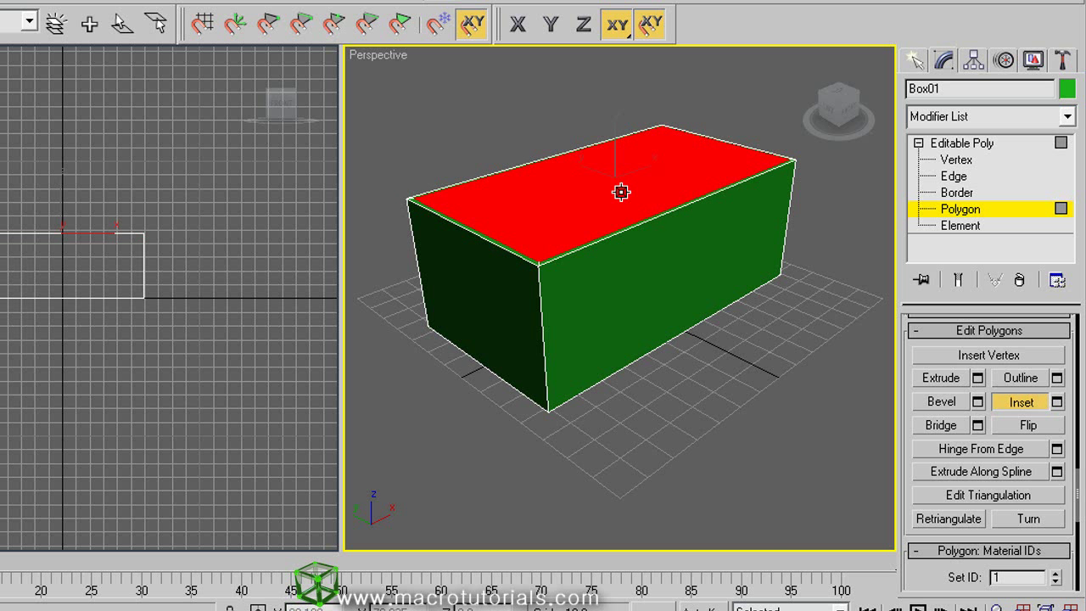
mouse_move(620, 189)
left_mouse_down()
mouse_move(596, 164)
mouse_move(611, 182)
mouse_move(638, 183)
left_mouse_up()
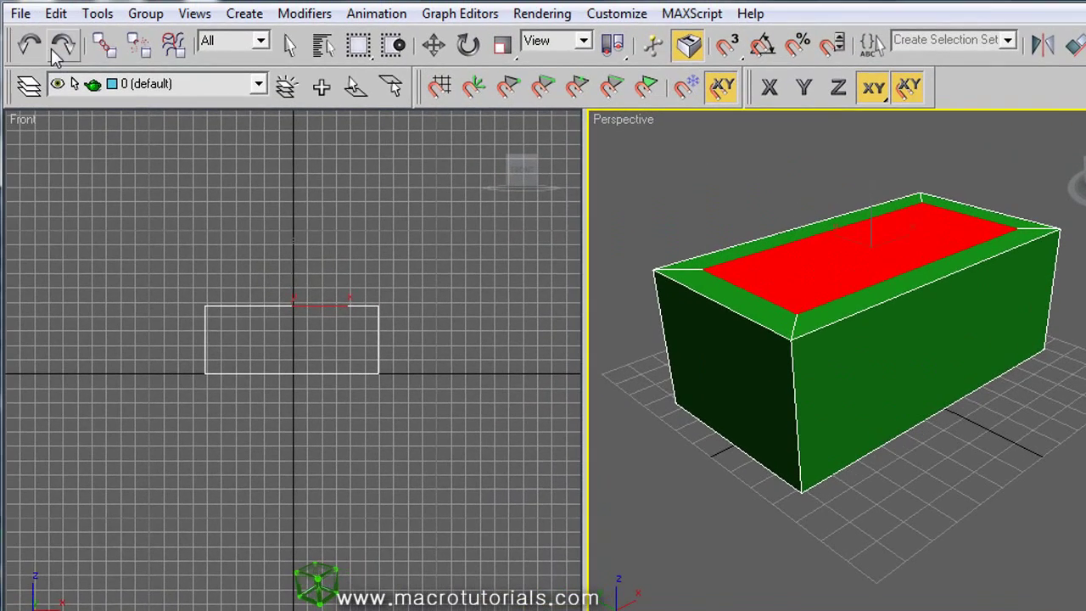
left_click(0, 0)
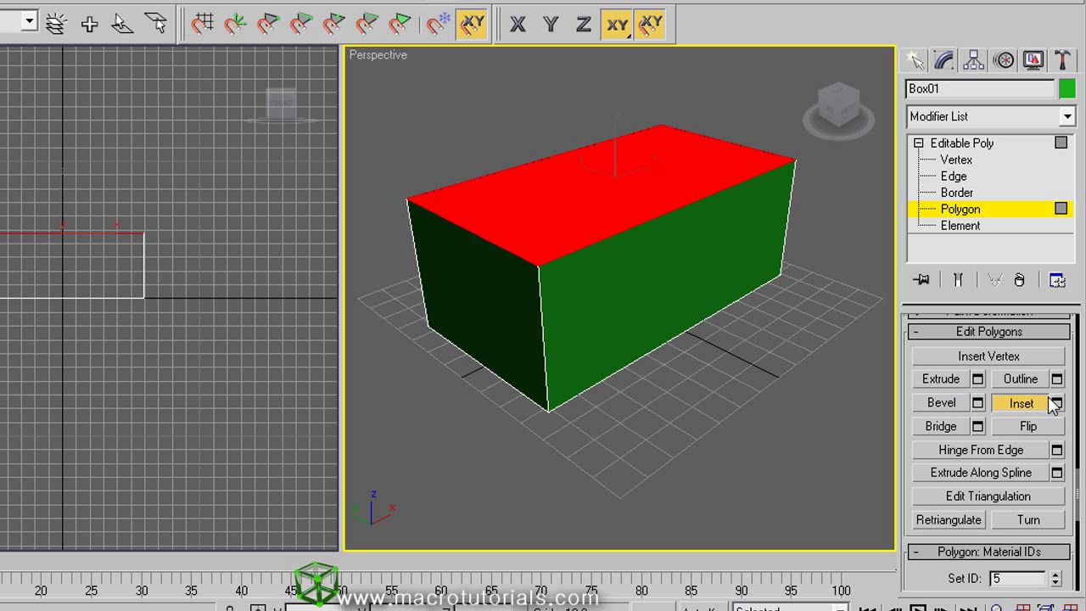
left_click(1056, 404)
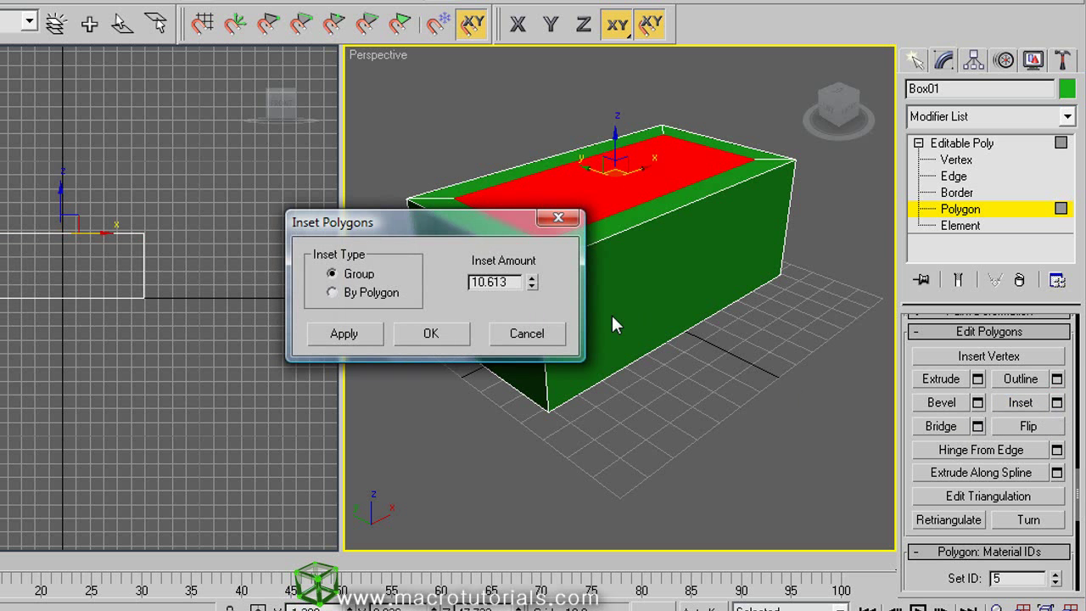
left_click_drag(424, 215, 374, 306)
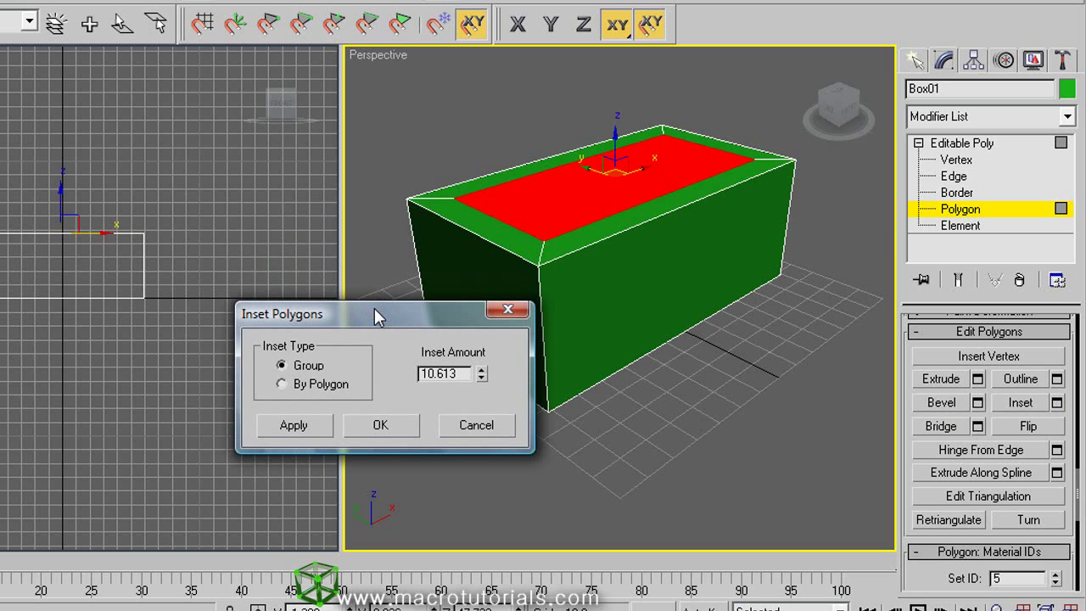
mouse_move(481, 374)
left_mouse_down()
mouse_move(480, 408)
mouse_move(485, 339)
mouse_move(488, 359)
left_mouse_up()
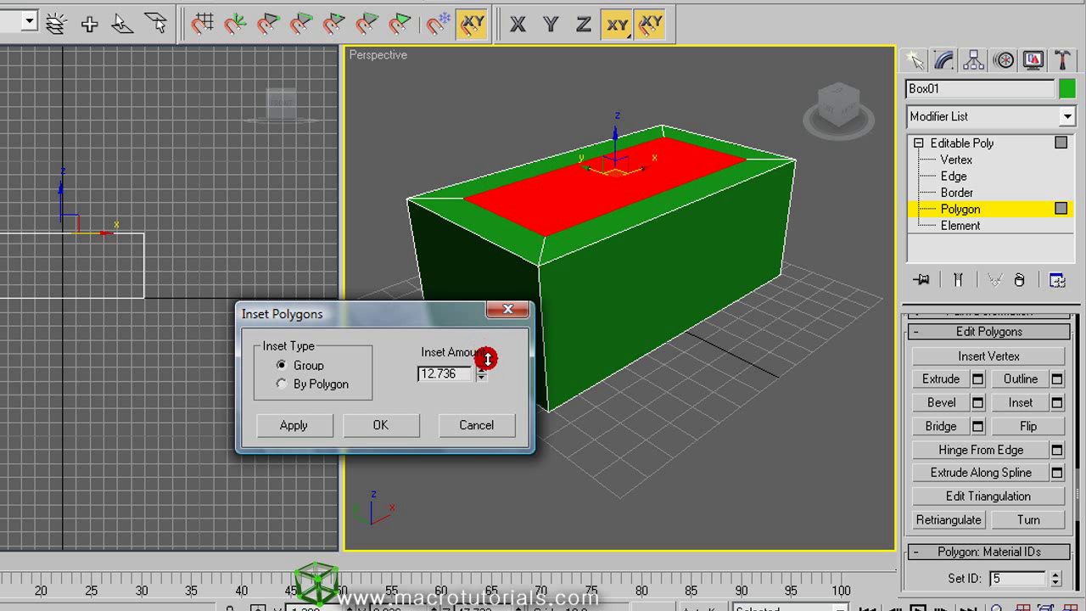
- Confirm the 12.417 inset, then outline the top face outward past the walls
left_click(391, 424)
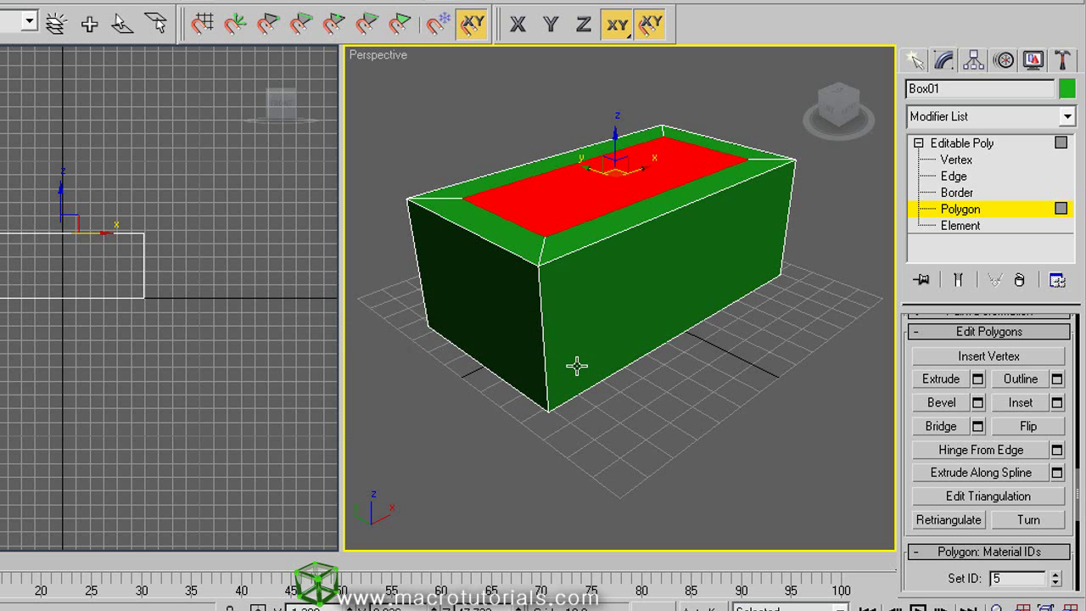
left_click(1018, 378)
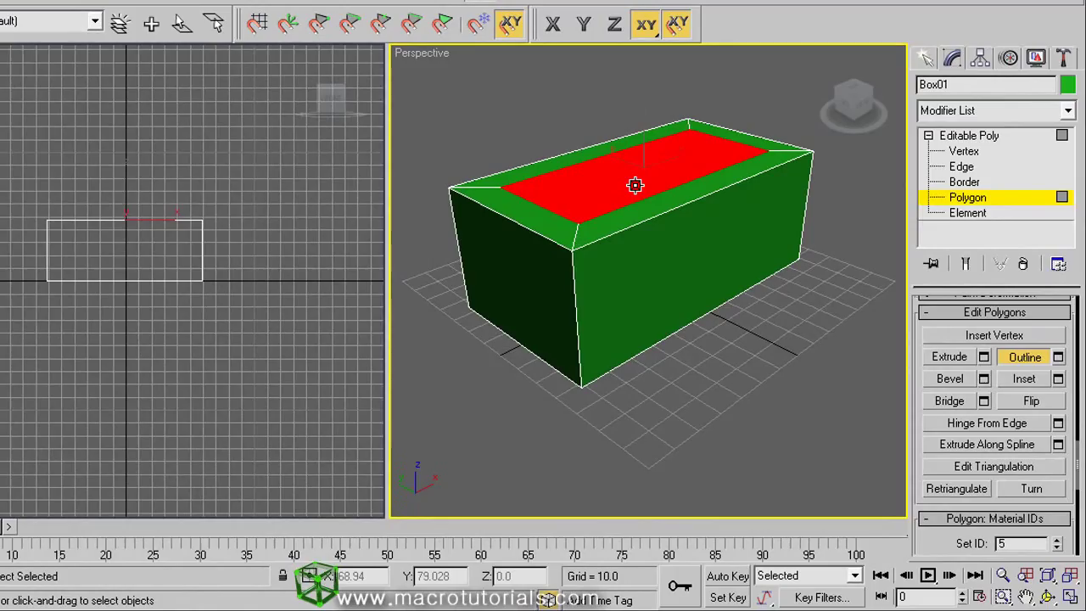
left_click_drag(633, 184, 529, 116)
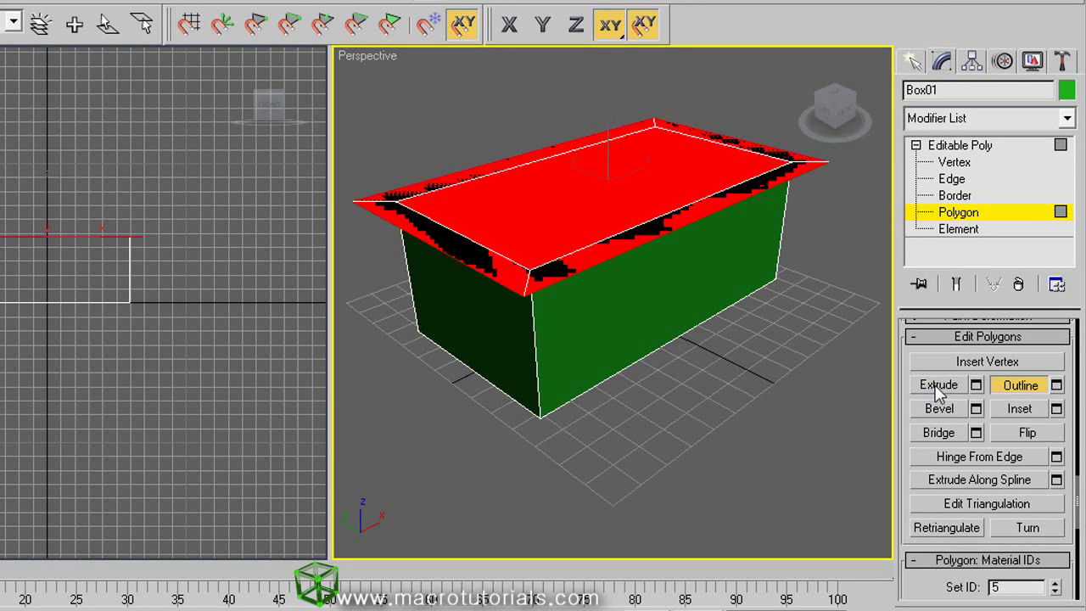
- Extrude the overhanging top polygon upward into a thick slab over the green walls
left_click(938, 383)
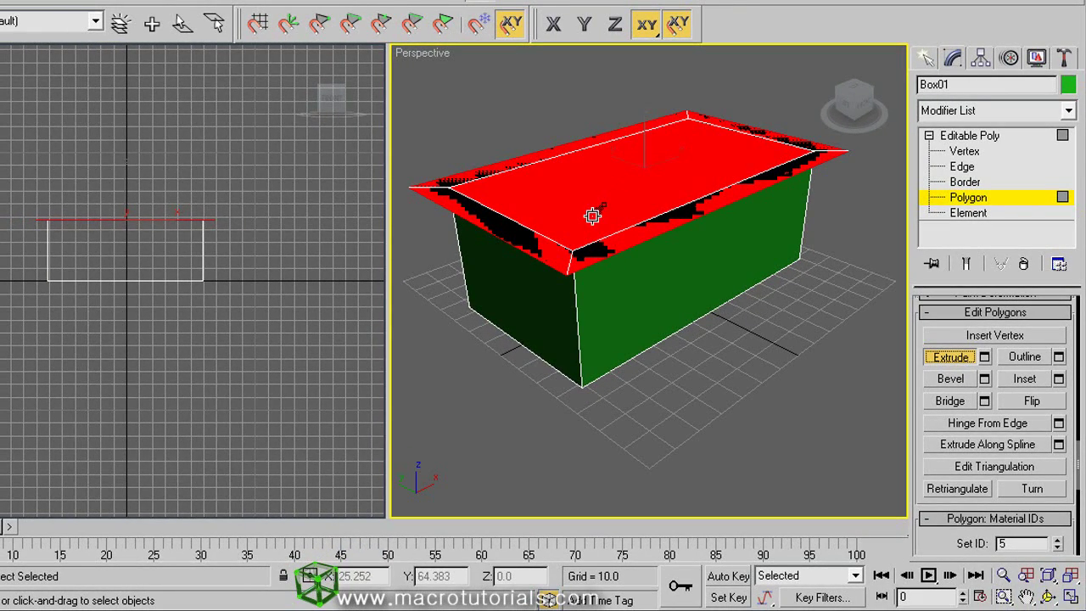
left_click_drag(592, 217, 577, 133)
middle_click_drag(577, 133, 735, 315)
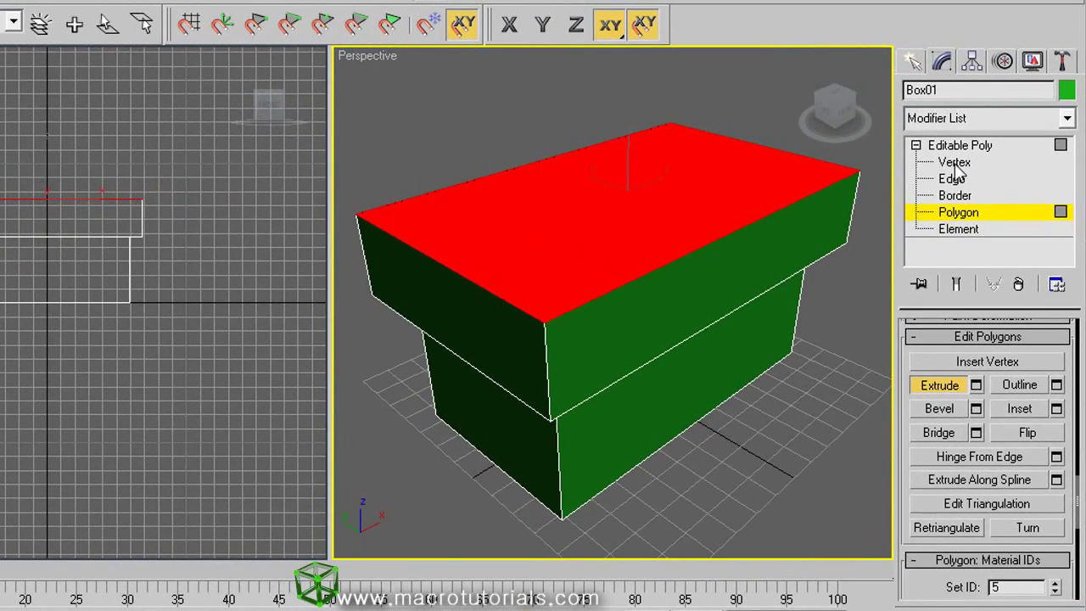
- Collapse the back and front top corner vertices at the left end into a single point
left_click(955, 164)
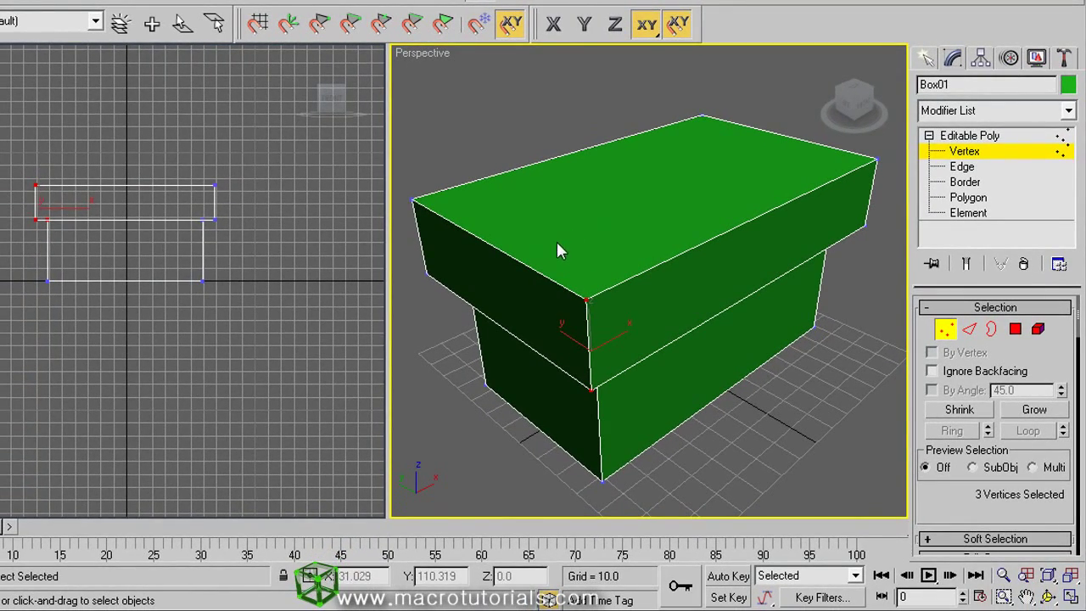
key("w")
left_click(601, 279)
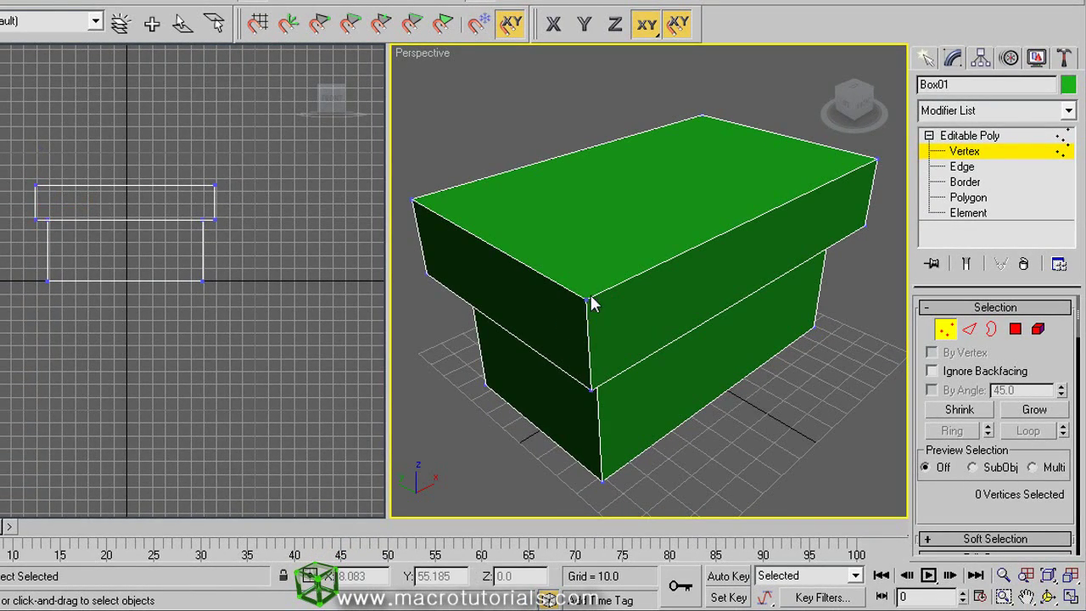
left_click(586, 297)
left_click(549, 231)
left_click(414, 202, "ctrl")
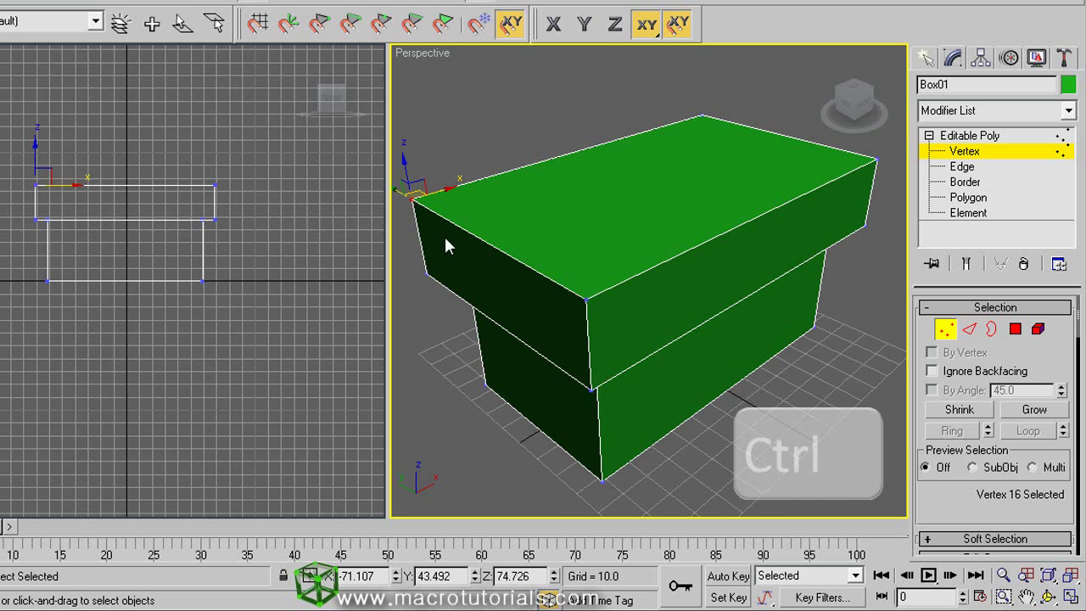
left_click(588, 300, "ctrl")
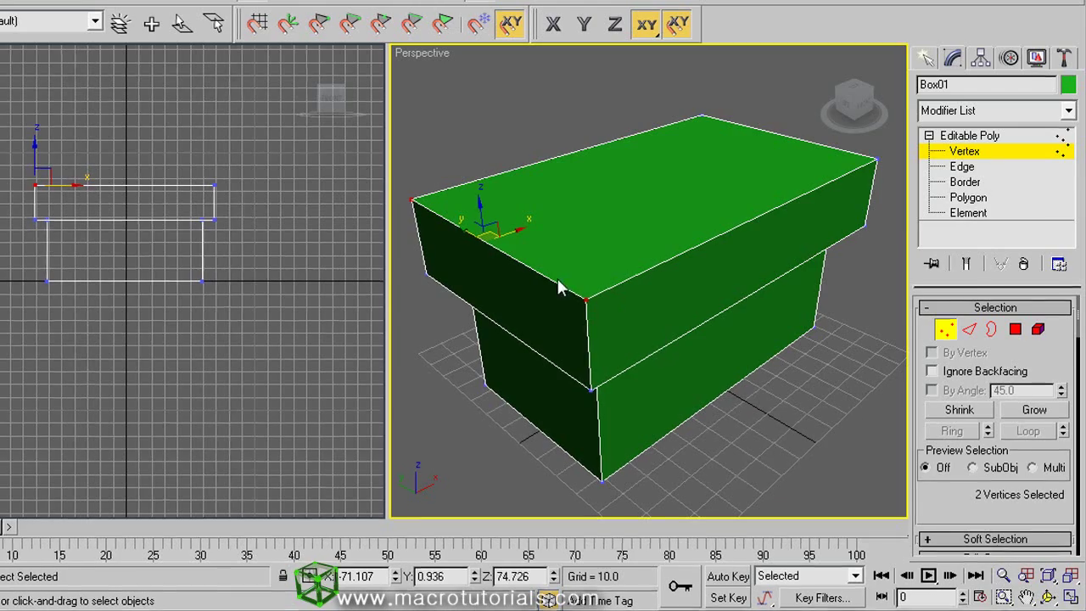
scroll(955, 560, "down", 10)
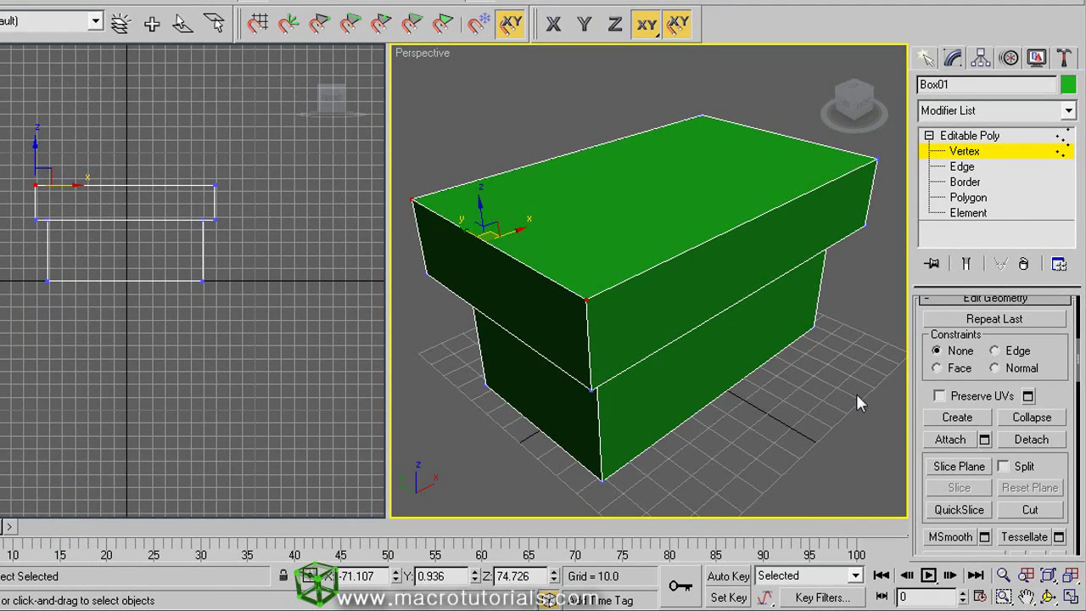
left_click(1031, 417)
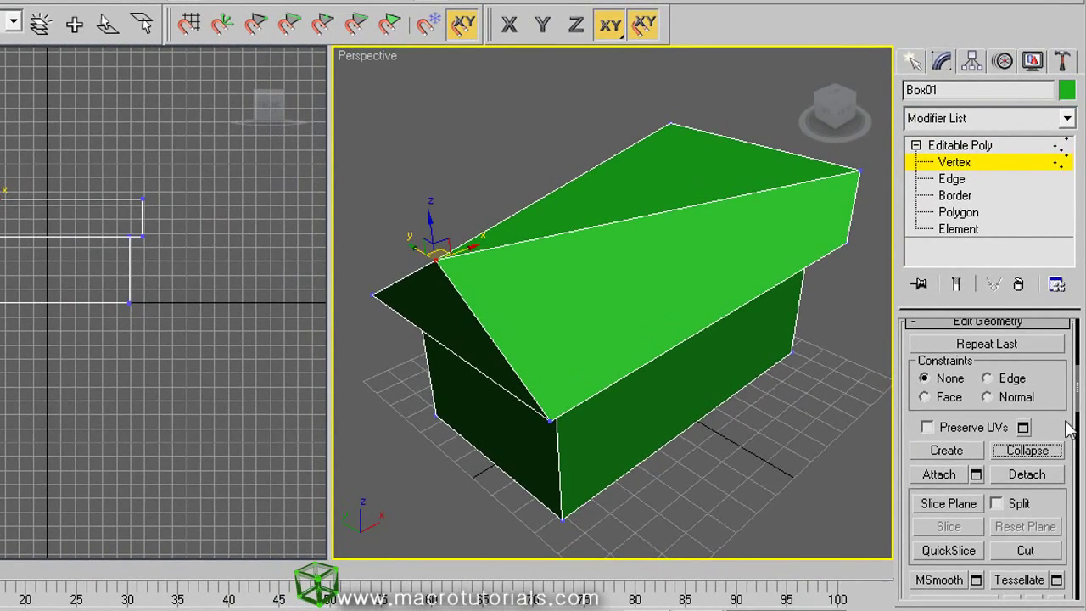
scroll(1069, 430, "down", 10)
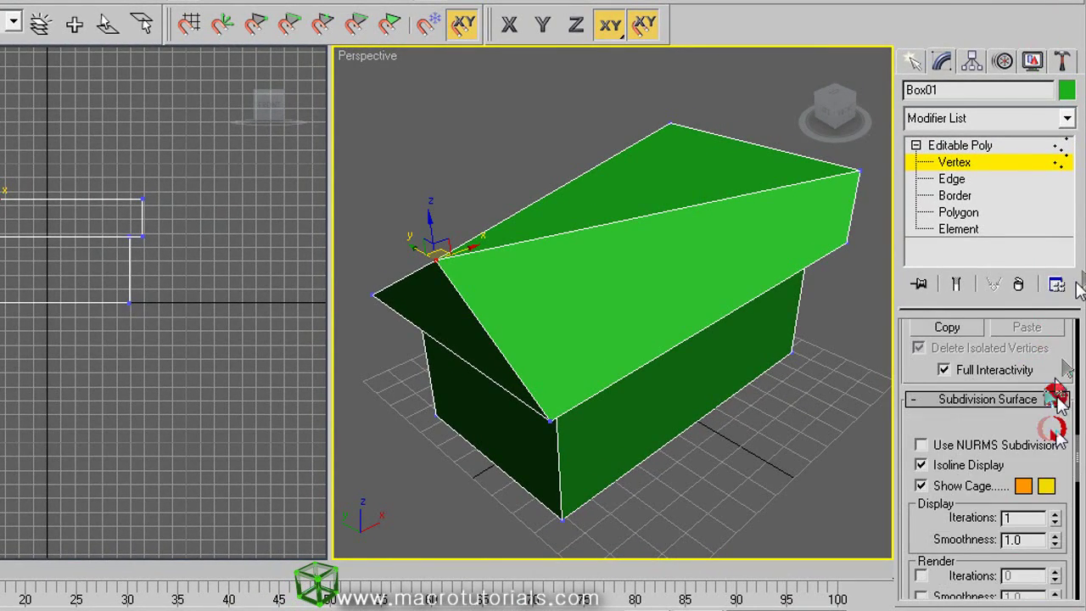
scroll(1049, 425, "up", 15)
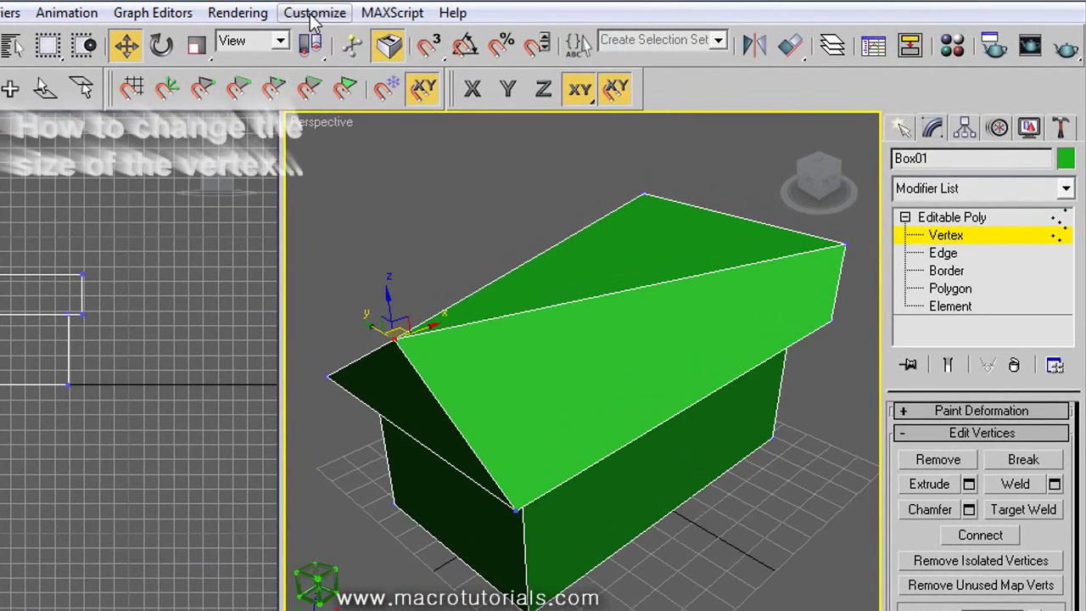
- In Preferences > Viewports, change the Show Vertices as Dots size from 2 to 3
left_click(361, 0)
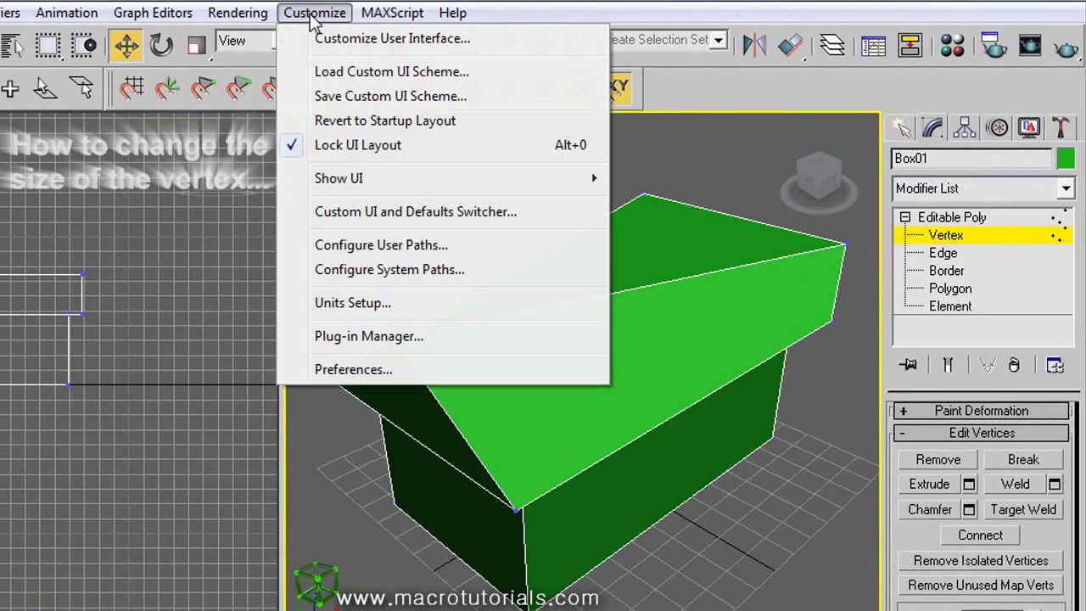
left_click(370, 371)
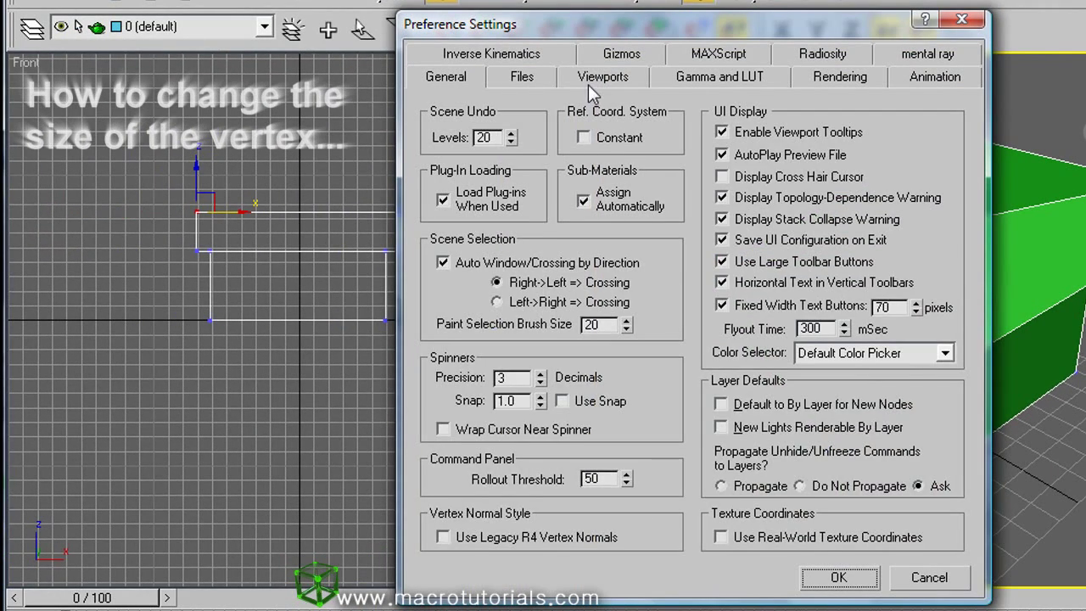
left_click(594, 78)
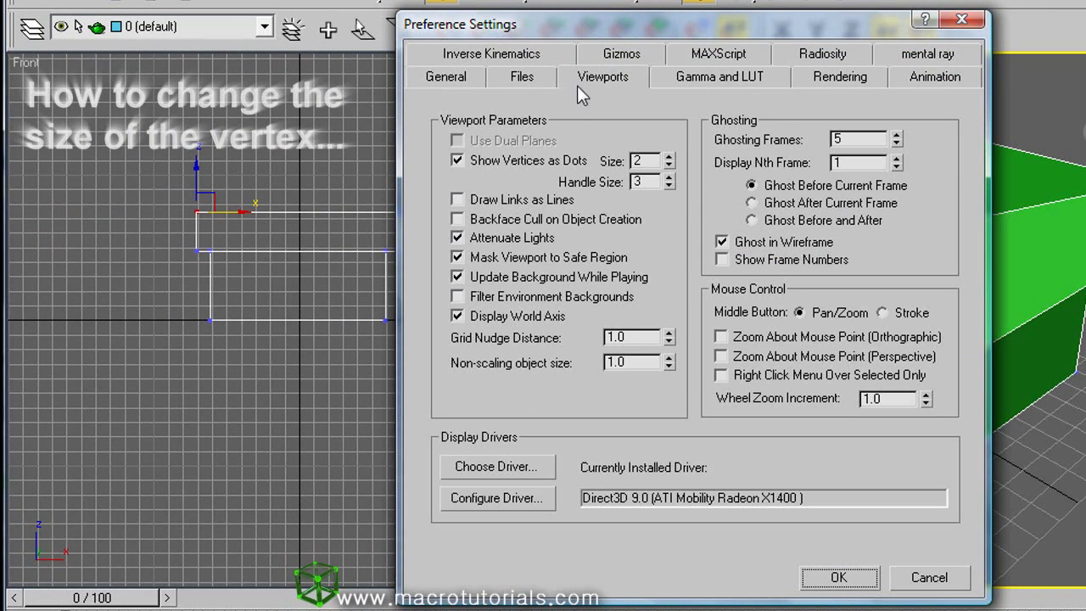
left_click(668, 156)
left_click(851, 582)
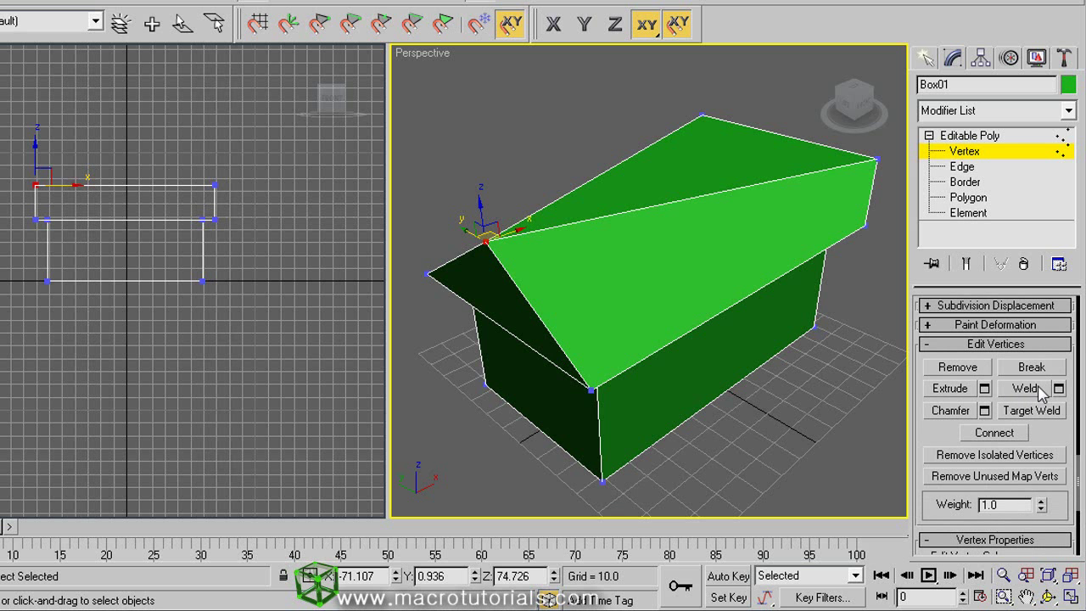
left_click(876, 160)
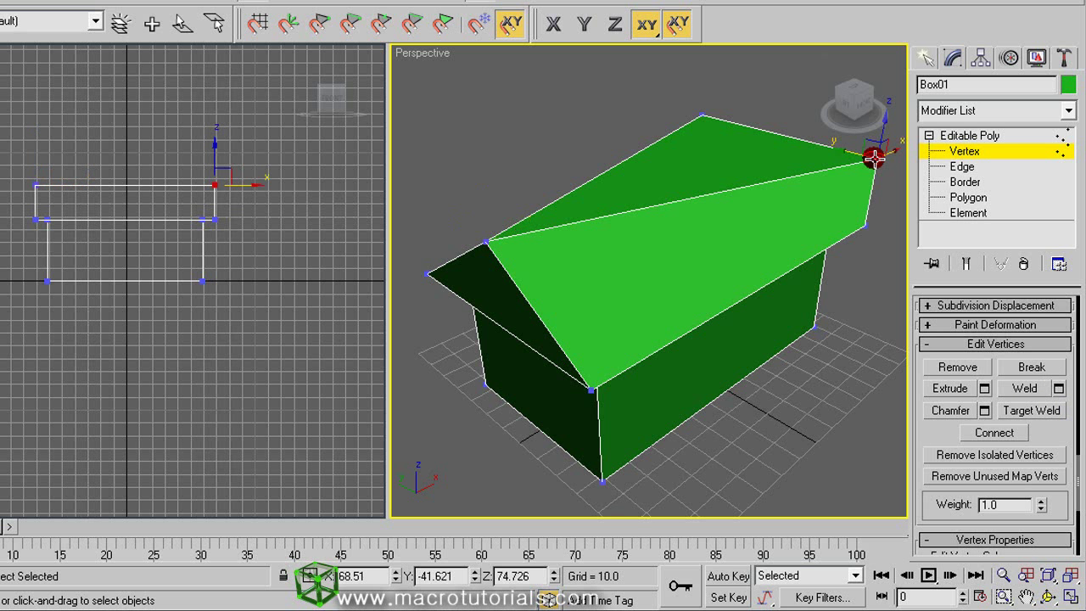
left_click(865, 224, "ctrl")
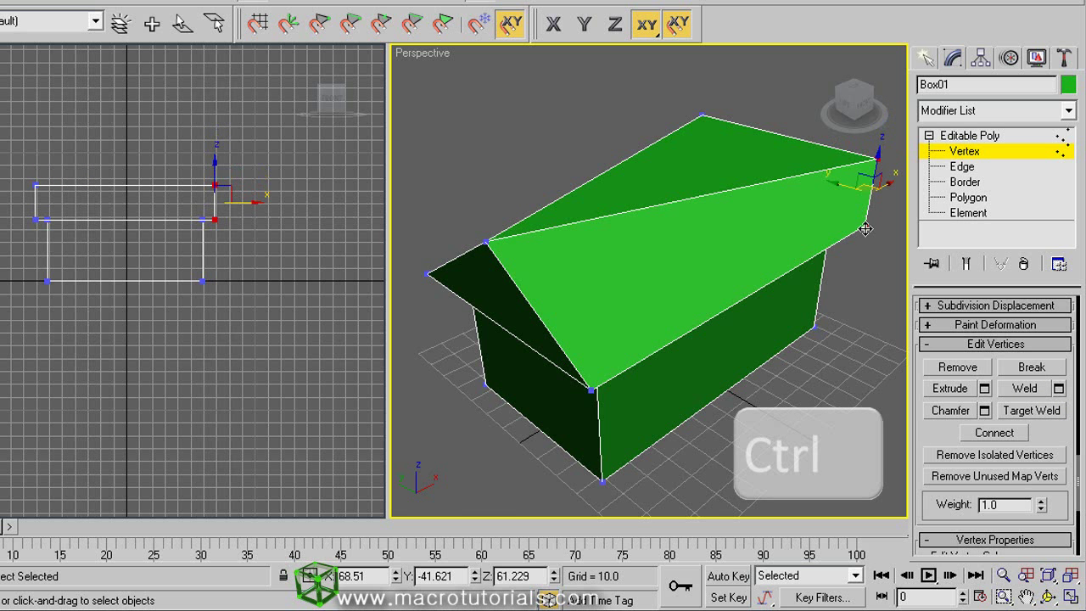
left_click(1059, 388)
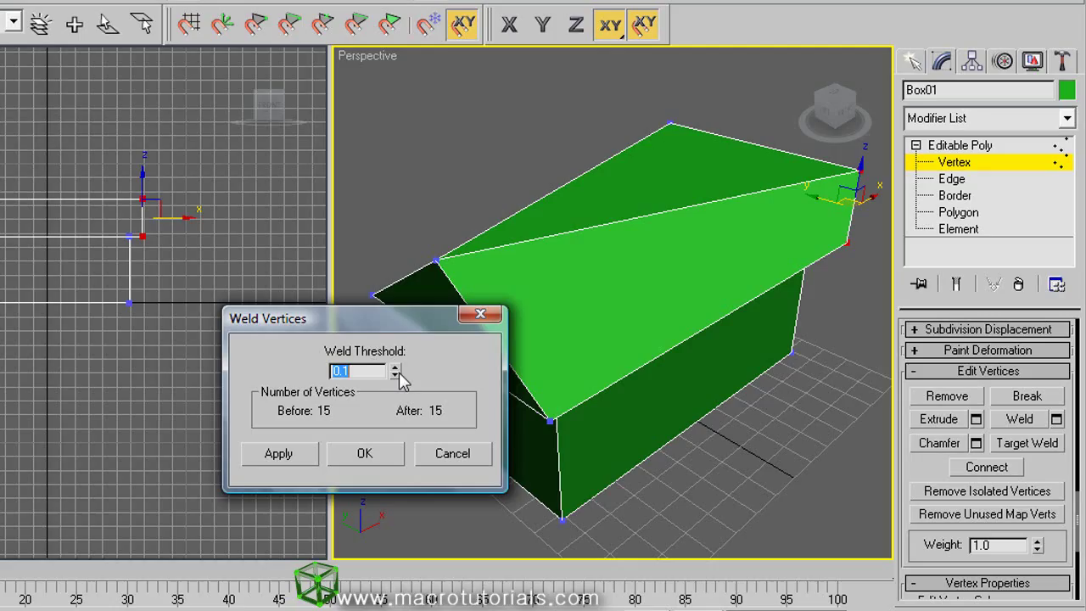
left_click_drag(396, 373, 362, 536)
left_click_drag(396, 370, 409, 254)
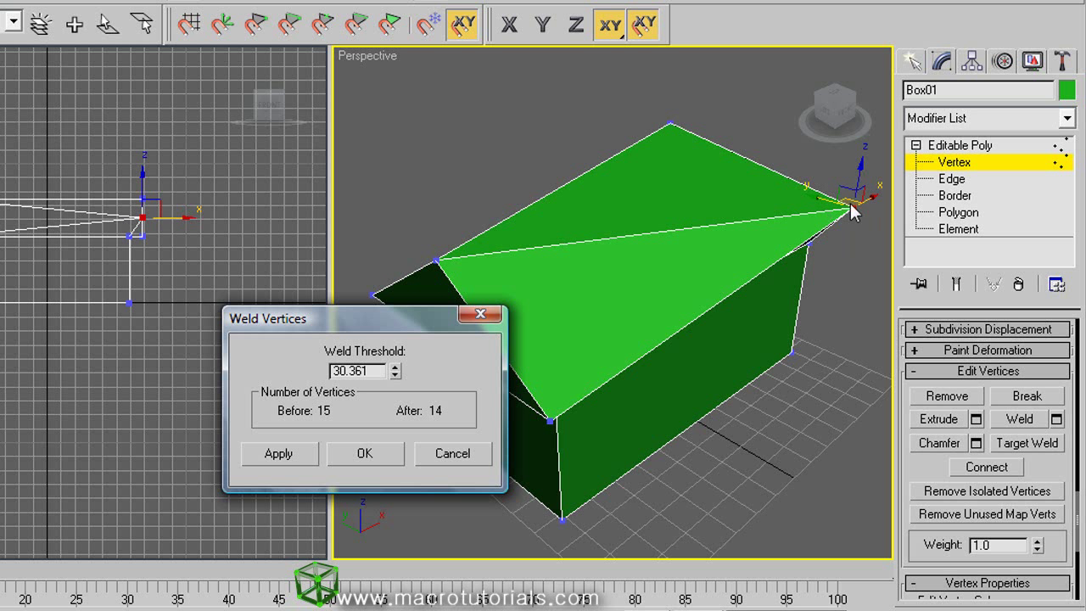
left_click(456, 445)
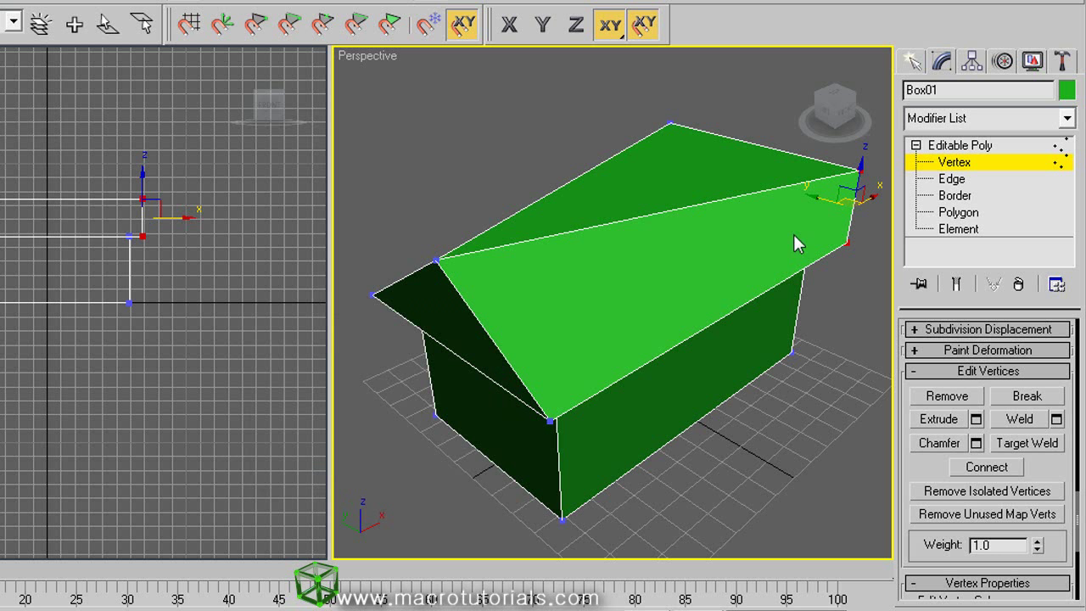
- Target Weld the top-right roof corner vertex onto the top ridge vertex
left_click(811, 207)
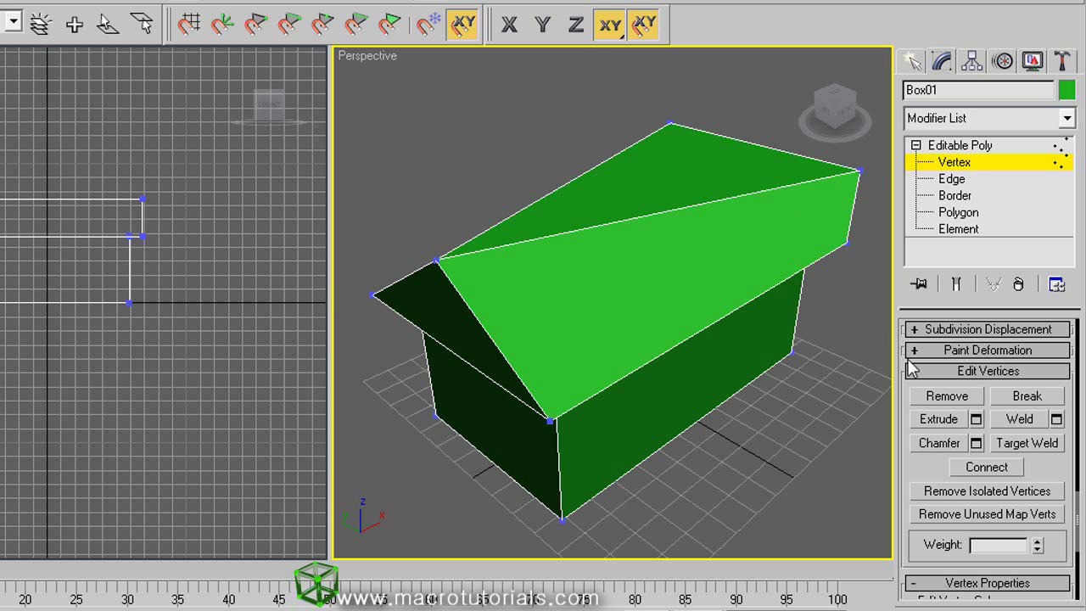
left_click(1024, 448)
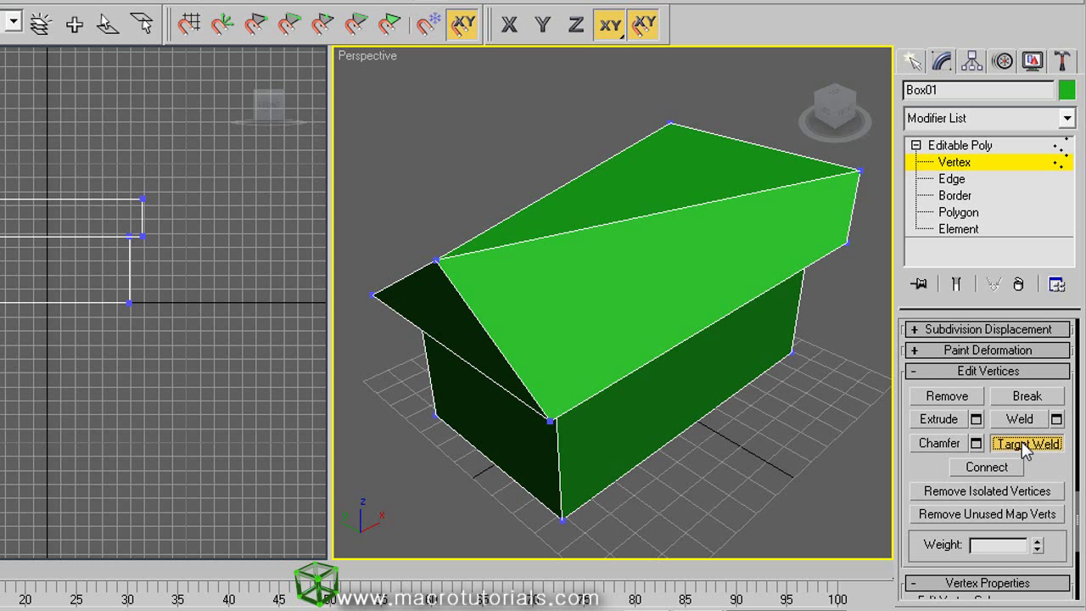
left_click_drag(858, 173, 668, 126)
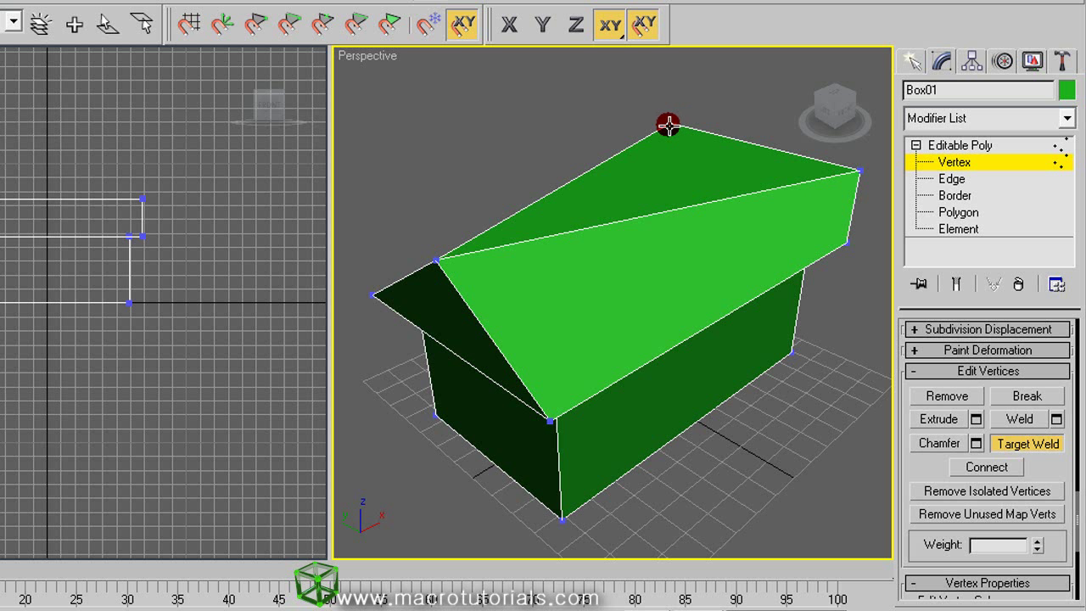
left_click_drag(668, 126, 668, 125)
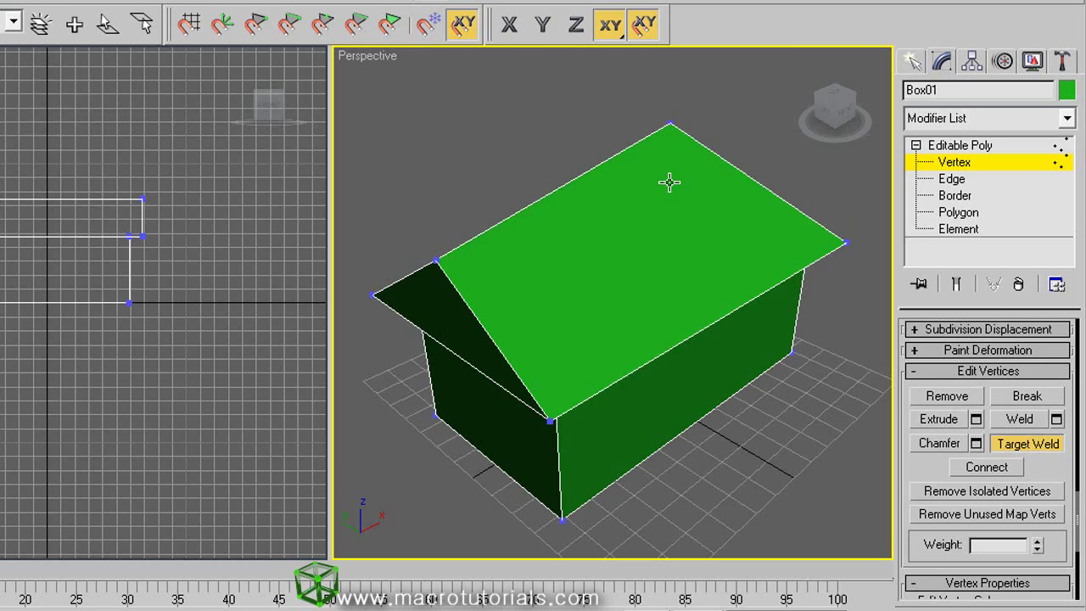
- Orbit around the house to inspect the flattened roof slope
left_click(1045, 597)
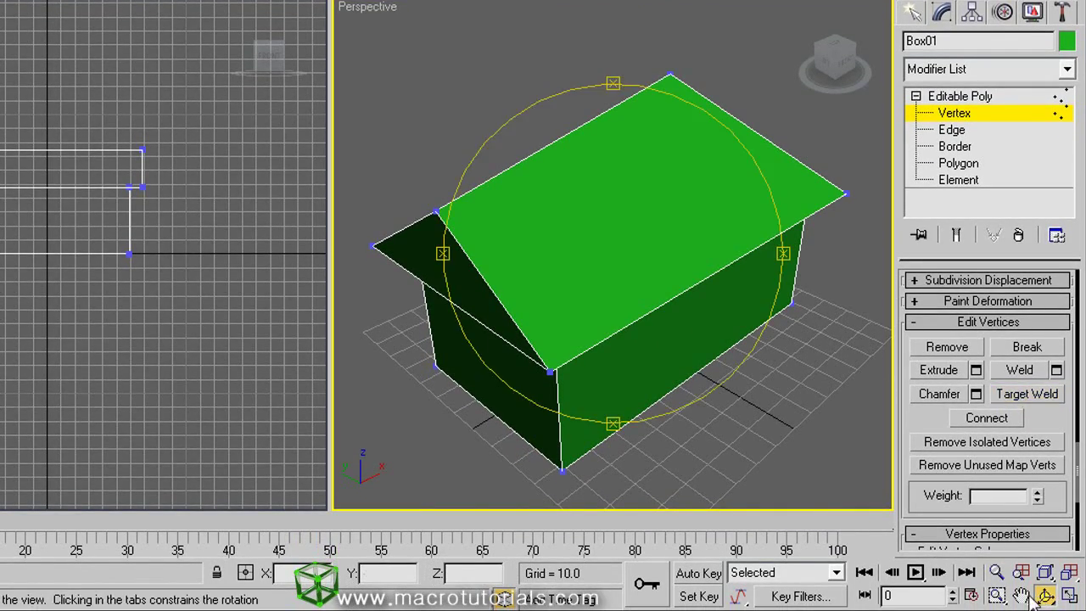
left_click_drag(618, 255, 727, 245)
left_click_drag(727, 293, 623, 317)
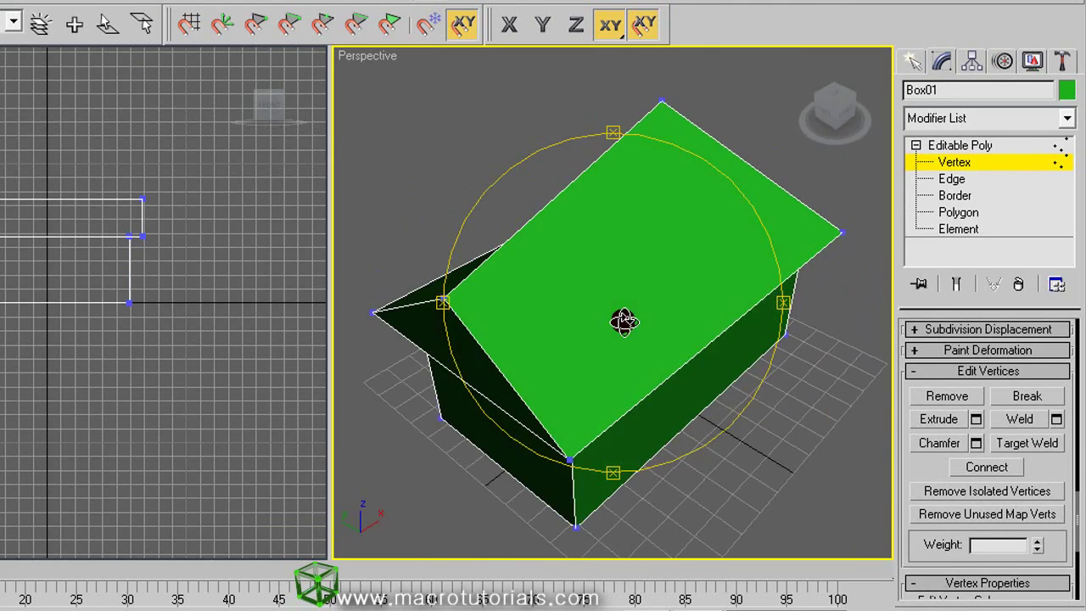
right_click(622, 330)
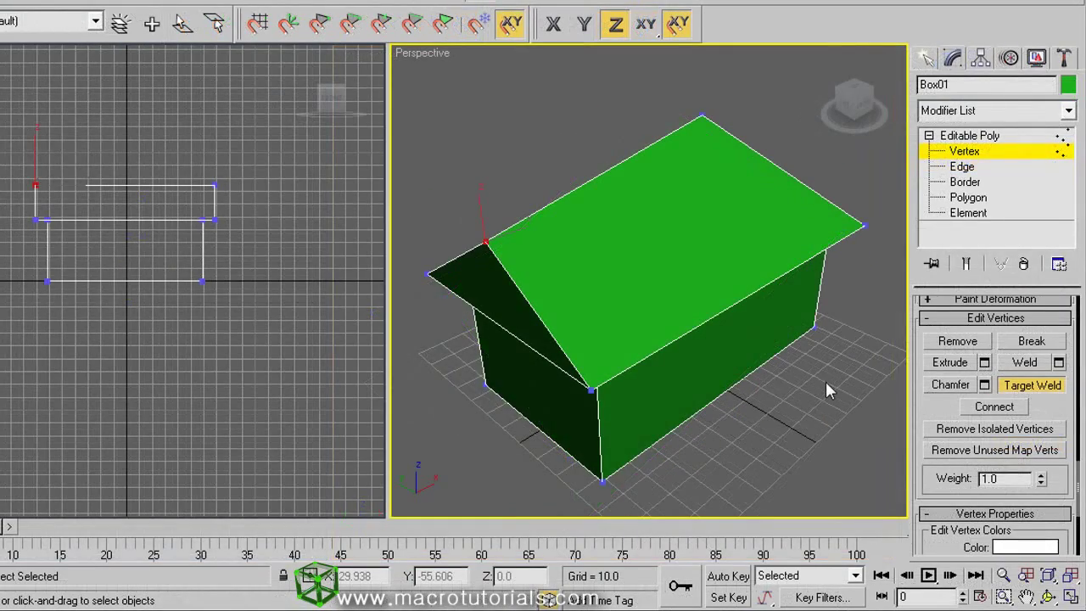
- Undo the weld, then Collapse the top ridge and right corner vertices into one point
right_click(829, 390)
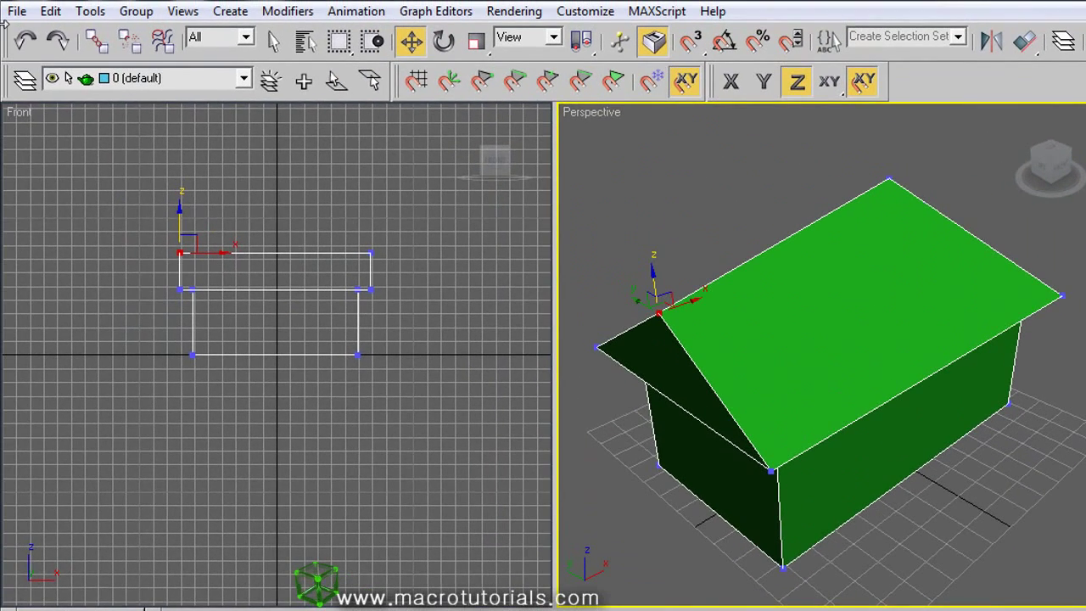
left_click(25, 41)
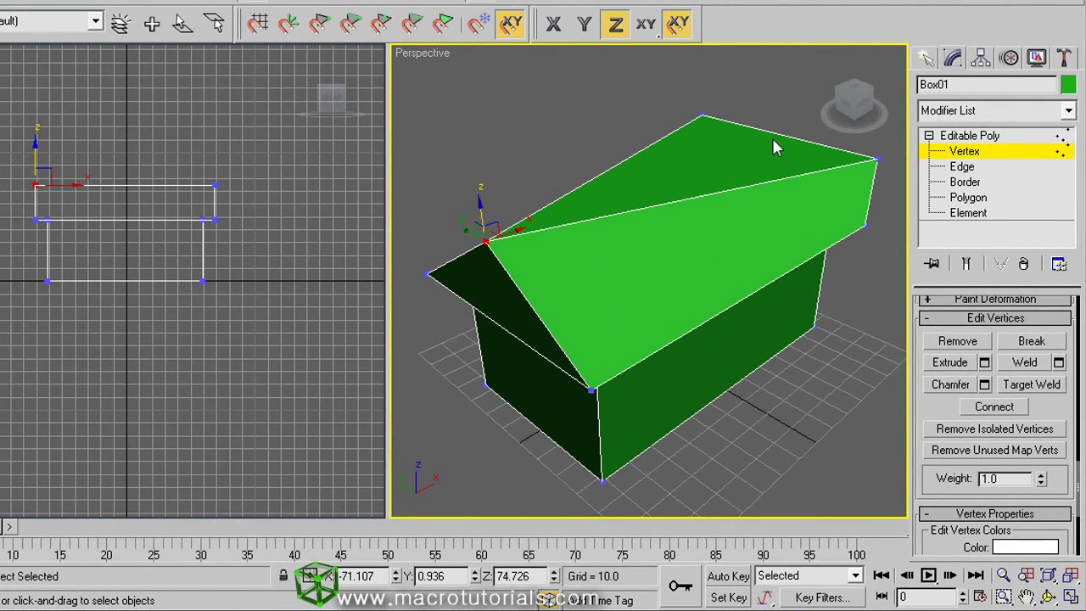
left_click(703, 115)
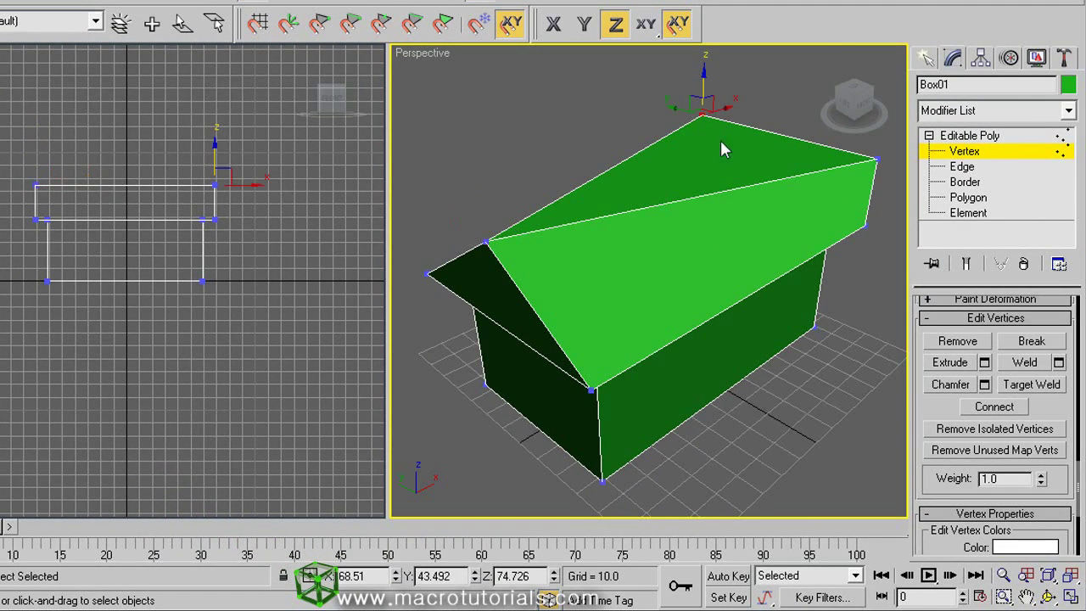
left_click(878, 159, "ctrl")
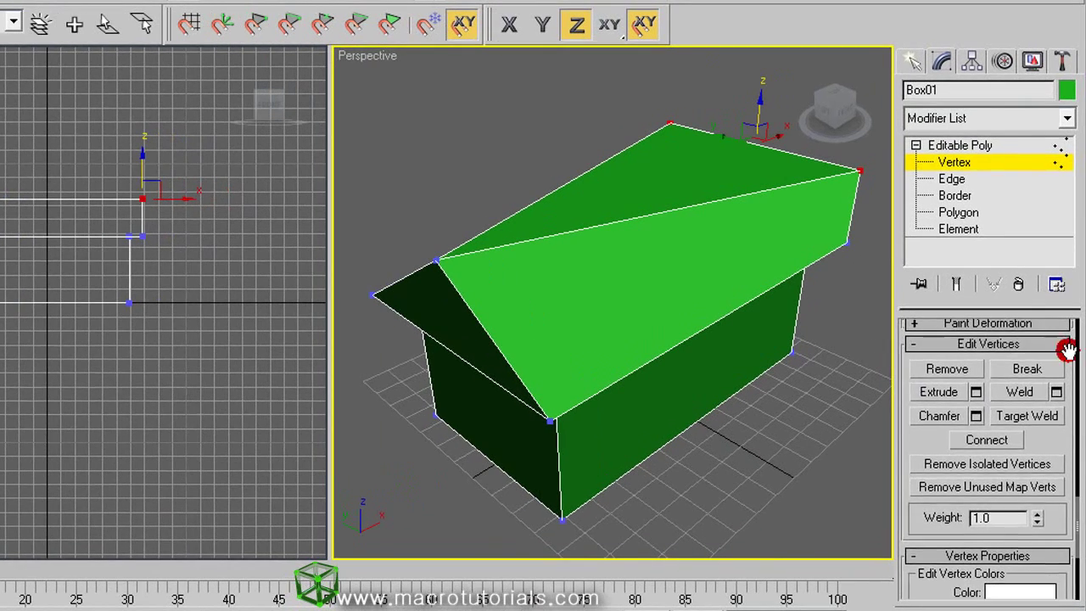
left_click_drag(1079, 335, 1059, 406)
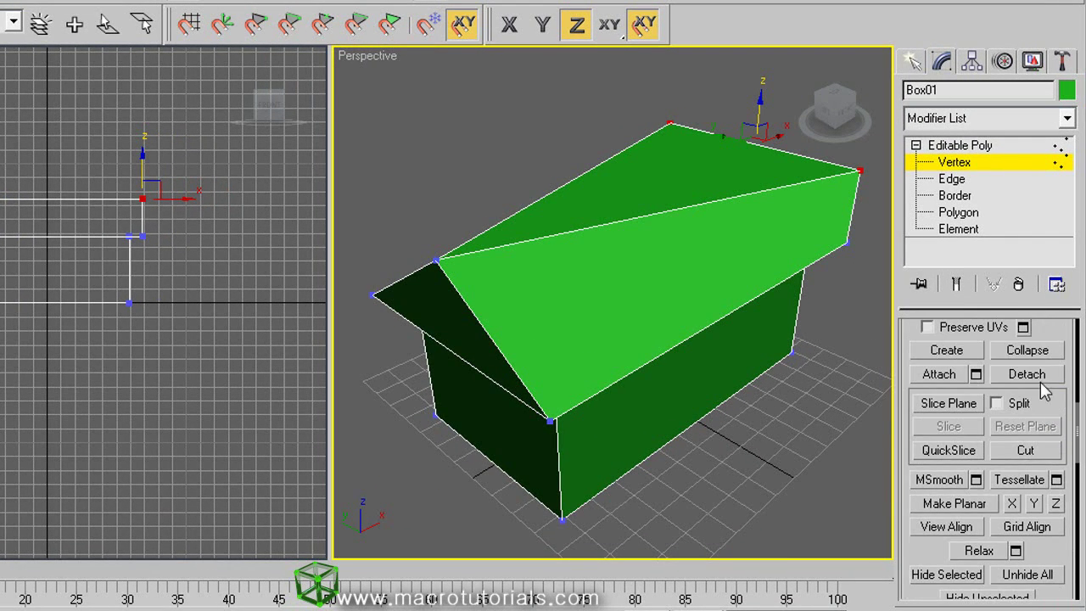
left_click(1030, 349)
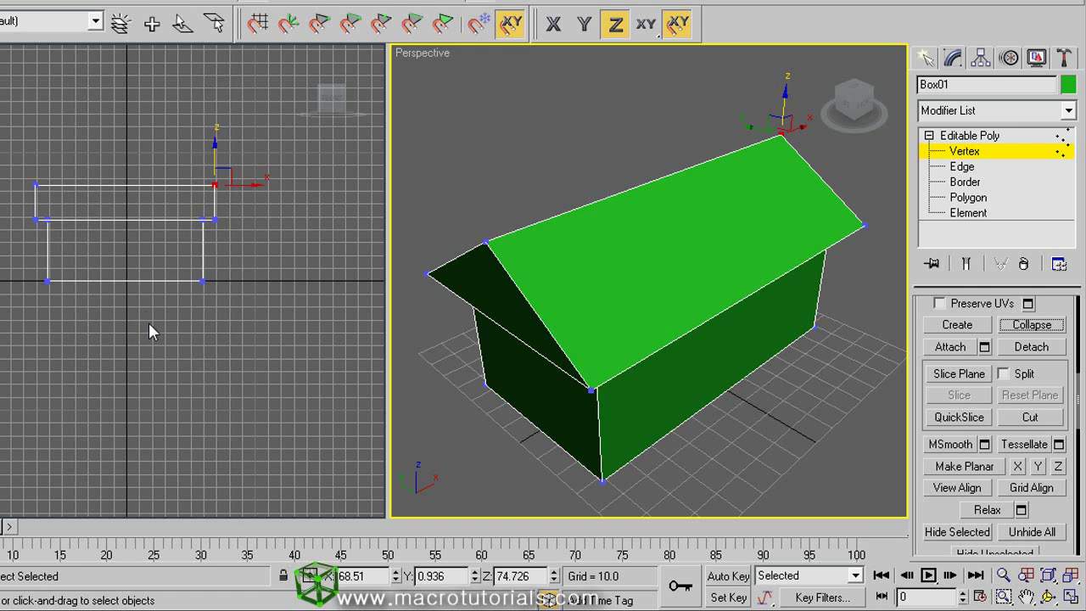
- Flatten the left-side vertices selected in Front view with Make Planar X instead of plain Make Planar
left_click_drag(90, 150, 19, 314)
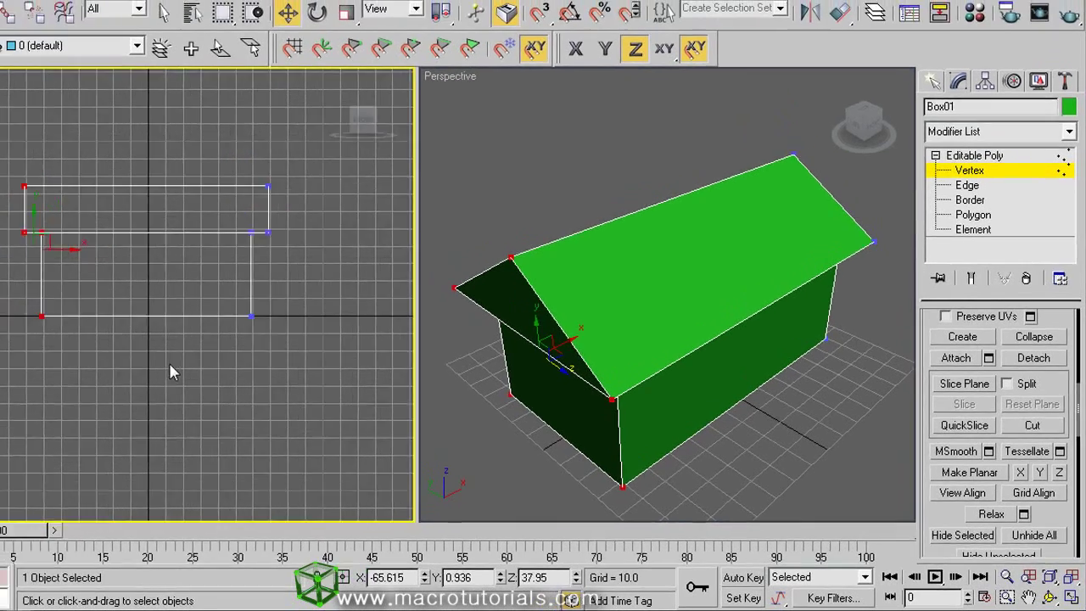
scroll(143, 330, "up", 4)
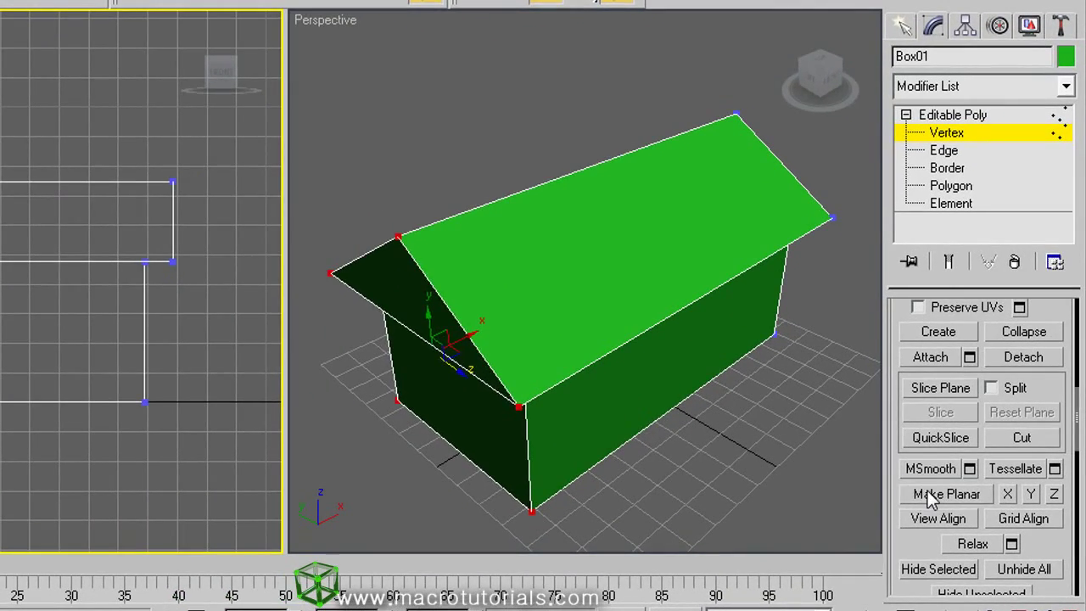
left_click(974, 478)
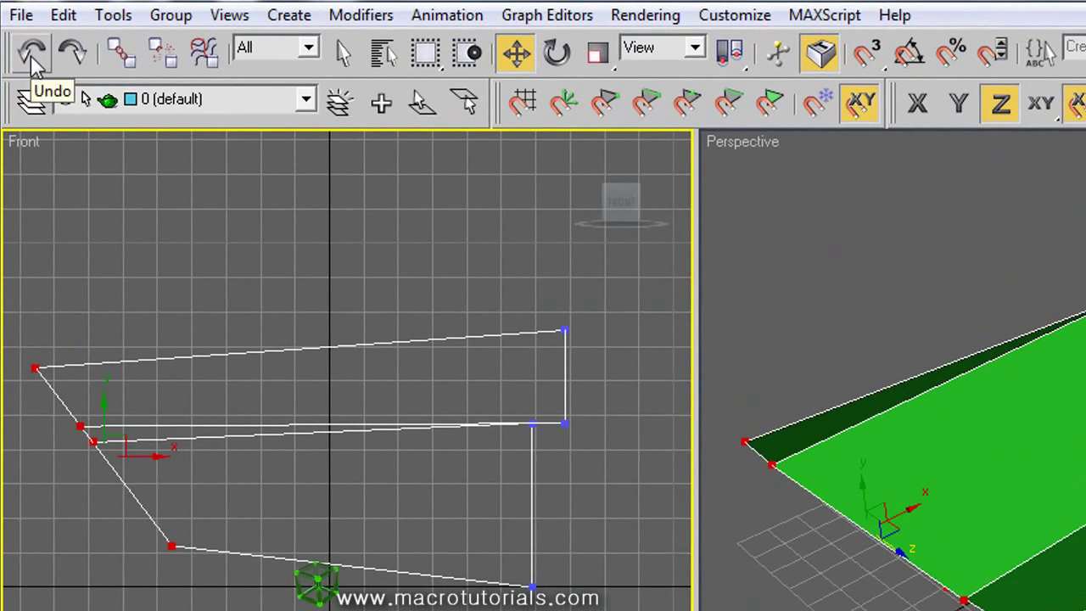
left_click(31, 52)
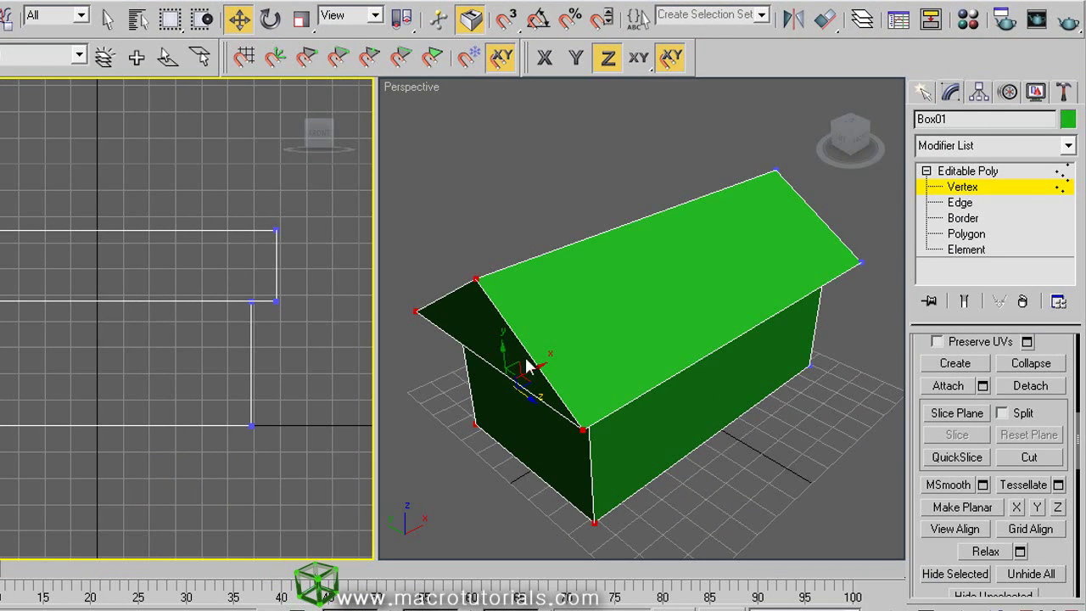
left_click(1017, 507)
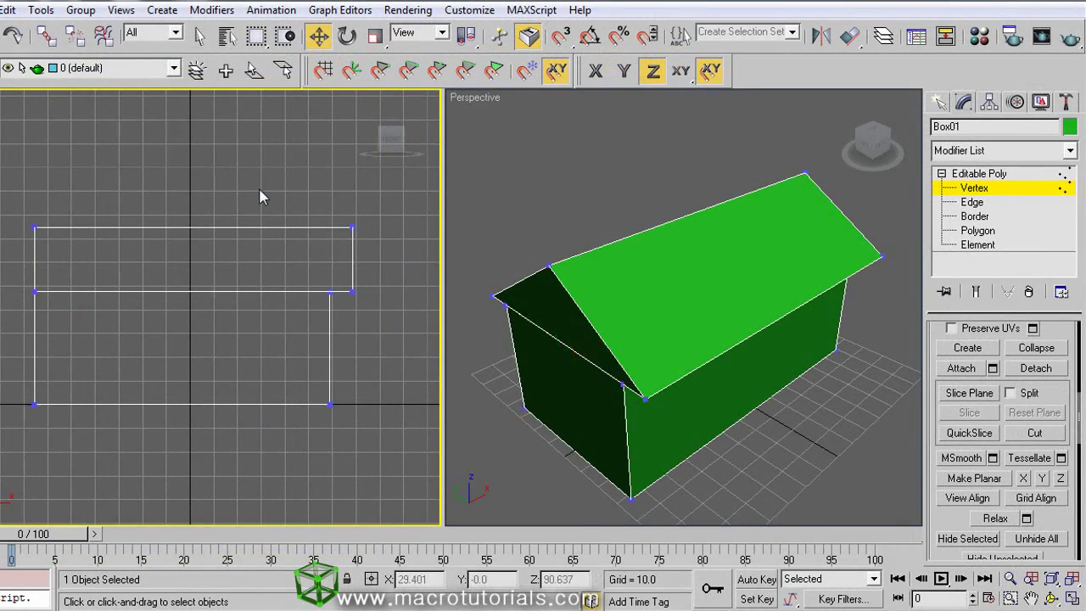
- Hide the grid and flatten the right gable-end vertices along X with Make Planar X
key("g")
left_click_drag(296, 189, 381, 437)
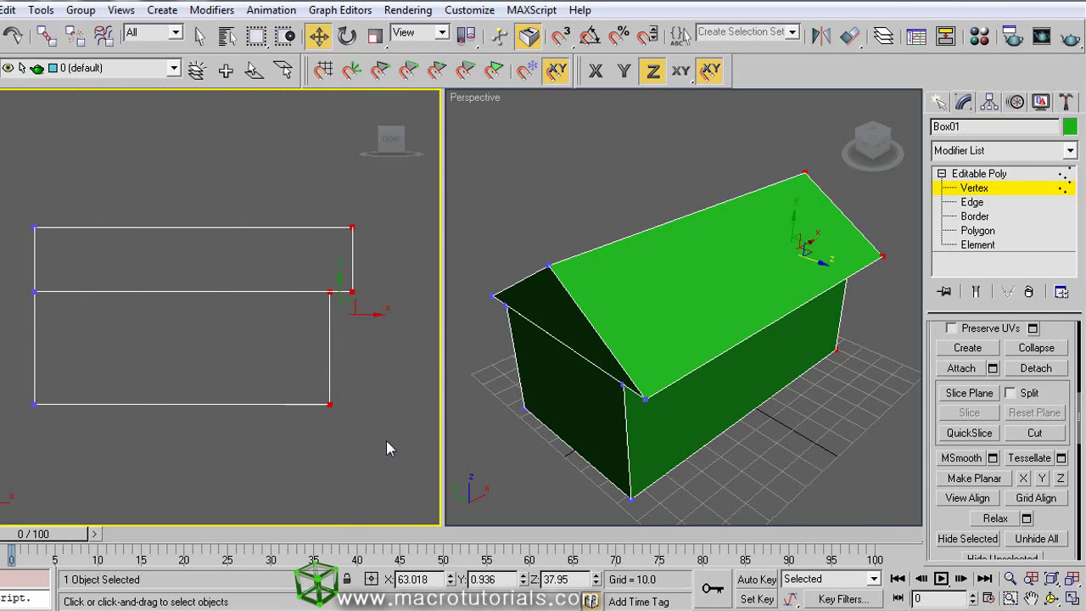
left_click(1050, 599)
left_click_drag(814, 365, 739, 357)
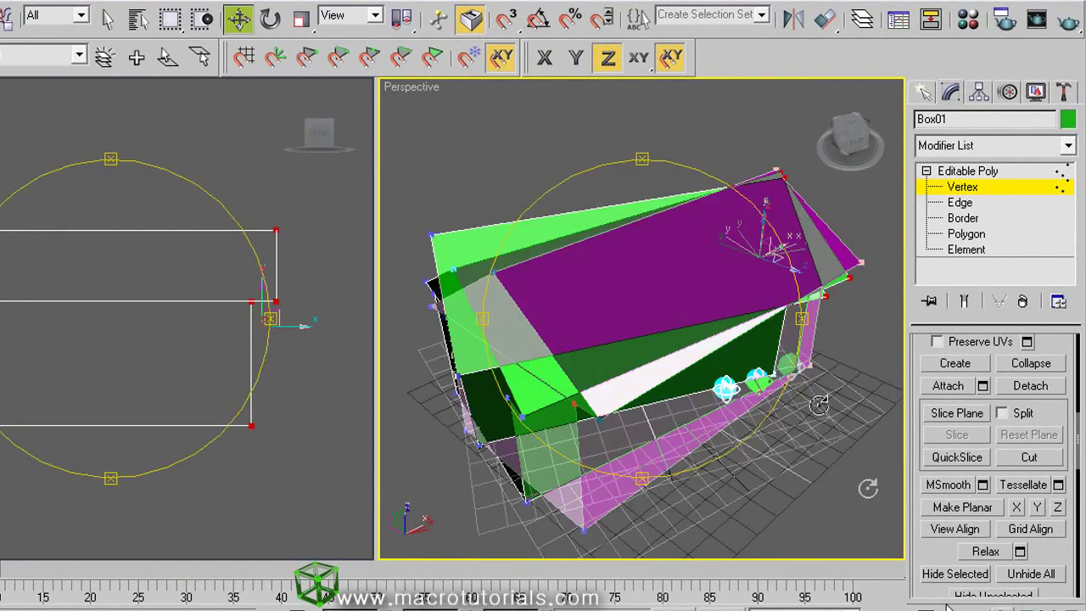
right_click(738, 357)
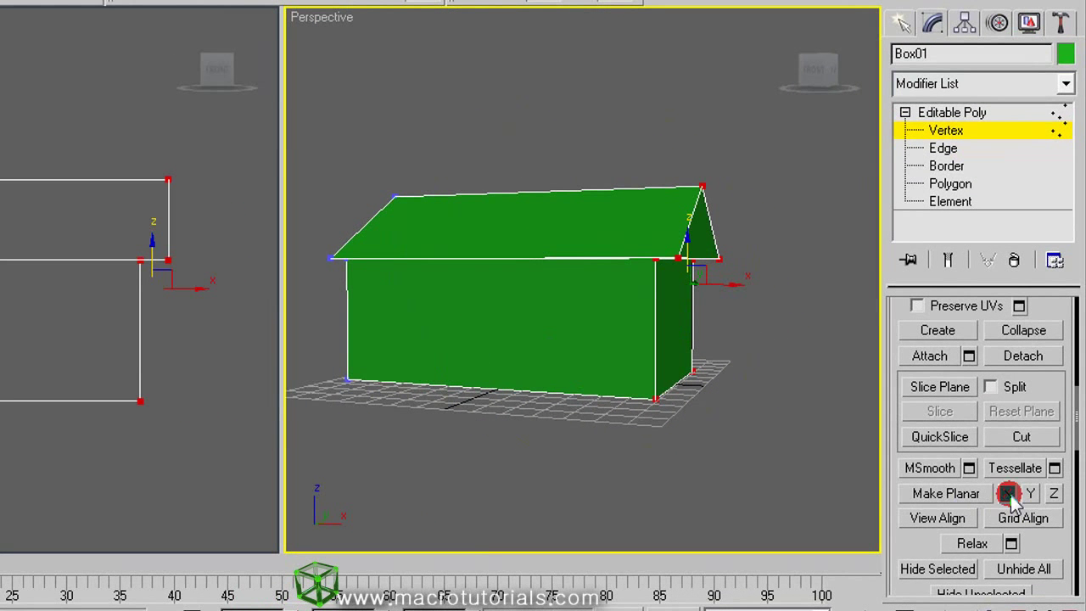
left_click(1009, 494)
key("ctrl+r")
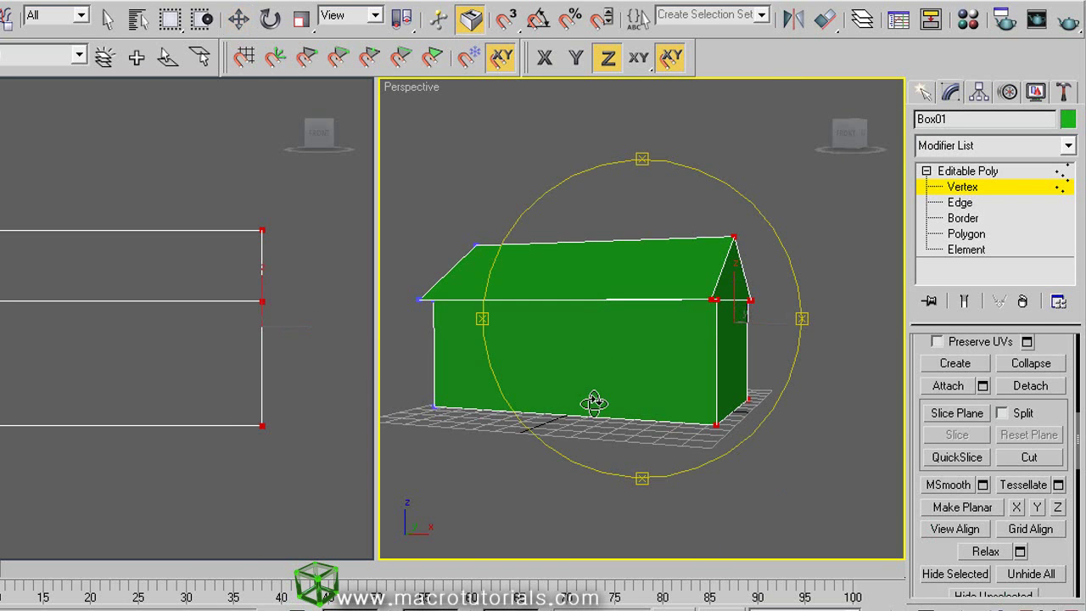
left_click_drag(591, 402, 667, 351)
- Show the Extras toolbar from the toolbar context menu and switch AutoGrid on
key("w")
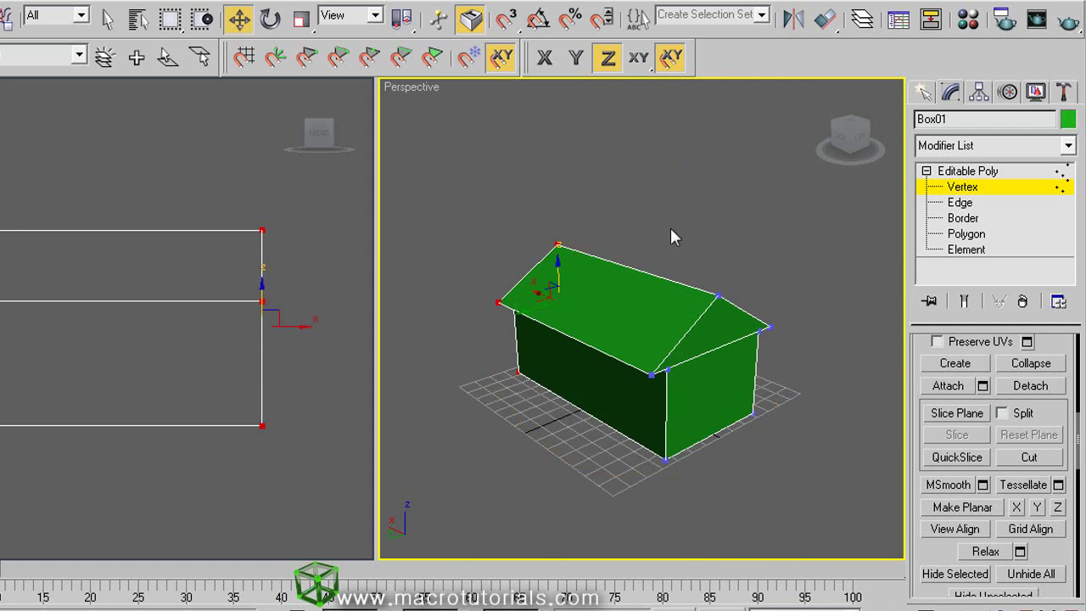
right_click(710, 64)
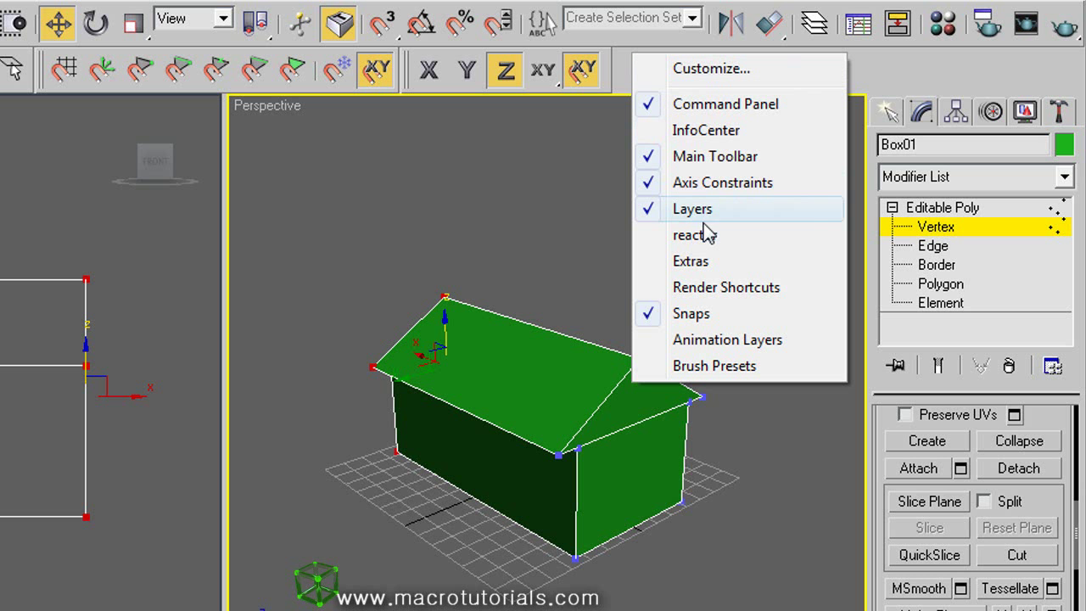
left_click(687, 261)
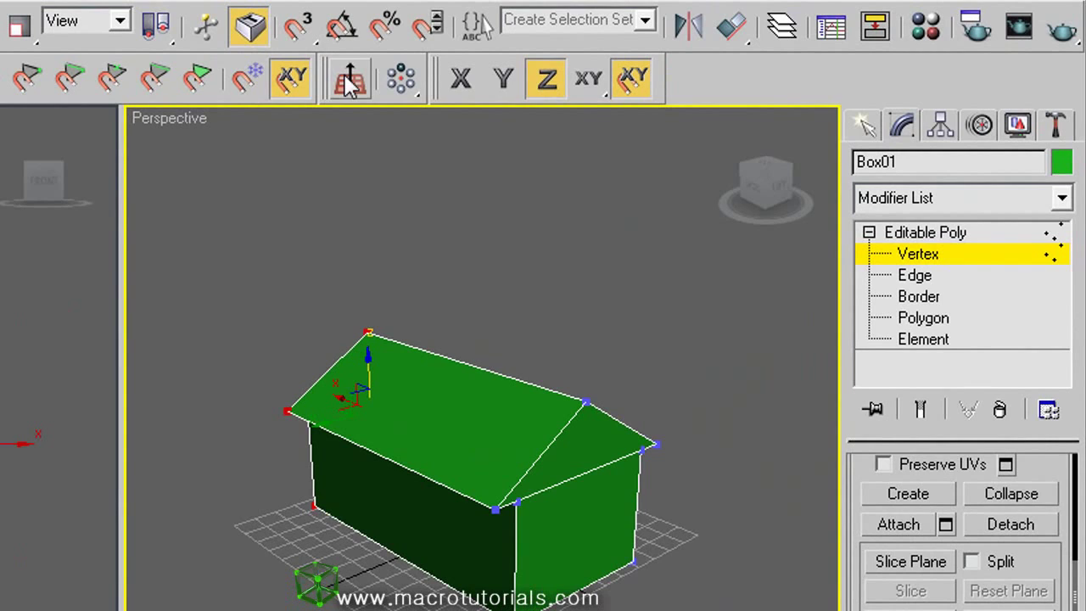
left_click(347, 78)
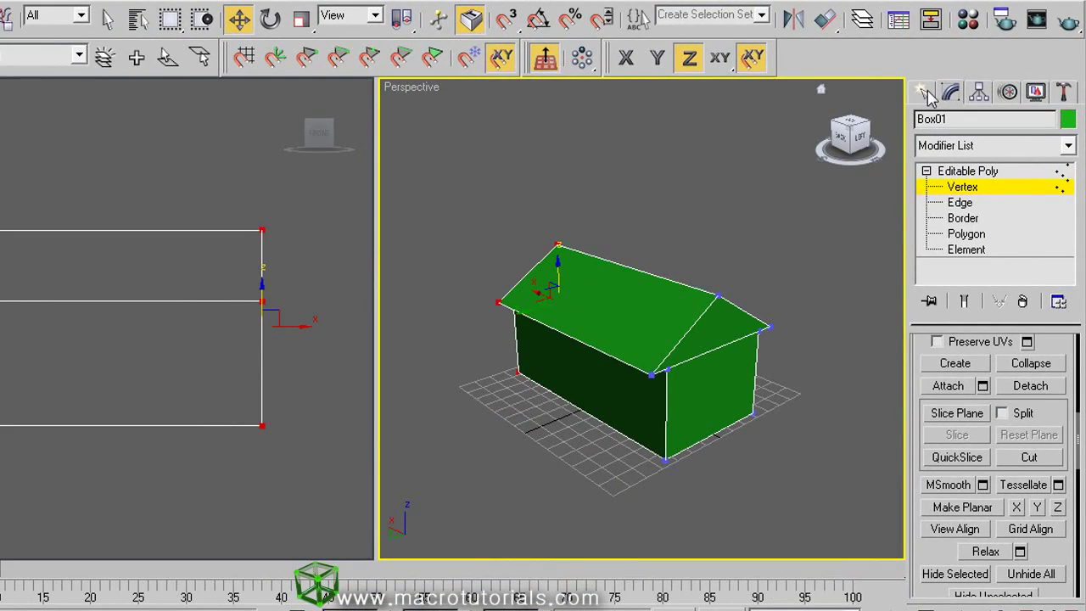
- Draw a Rectangle spline, about 20.244 by 27.984, on the front roof slope
left_click(926, 94)
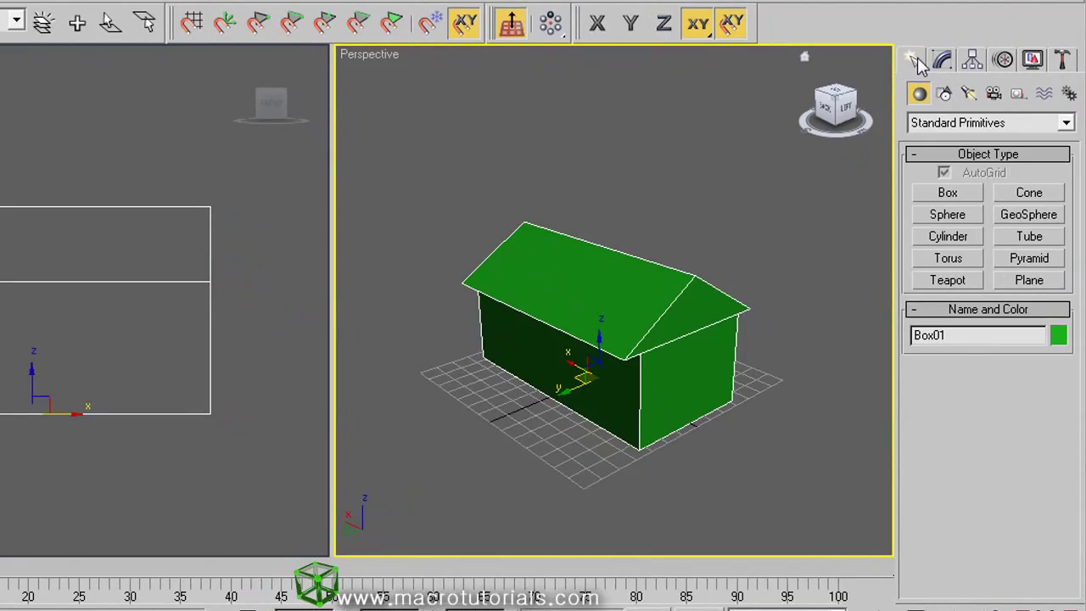
left_click(951, 123)
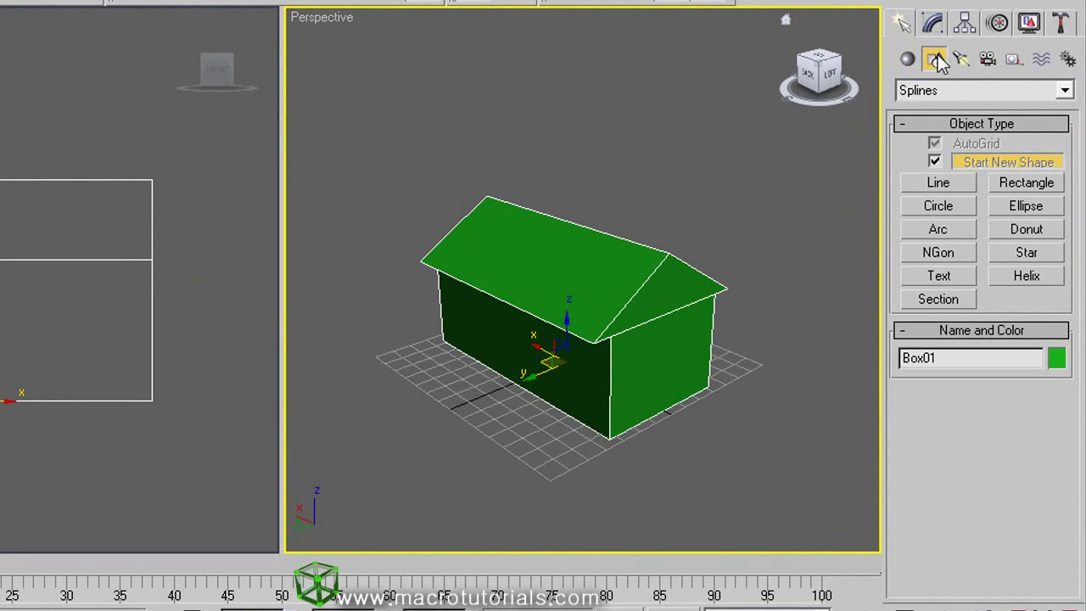
left_click(1009, 184)
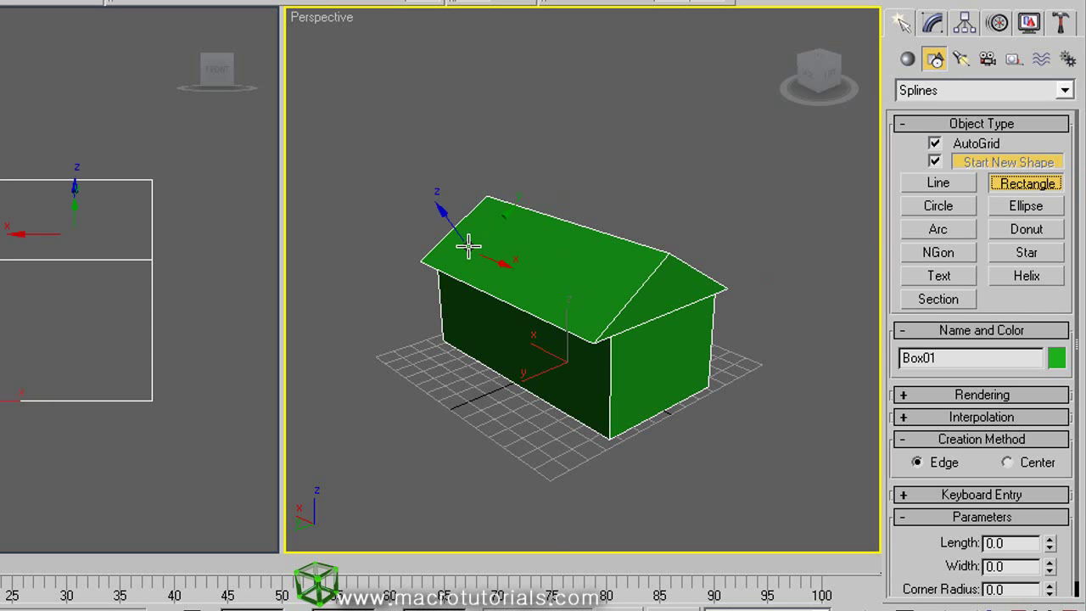
left_click_drag(467, 242, 526, 223)
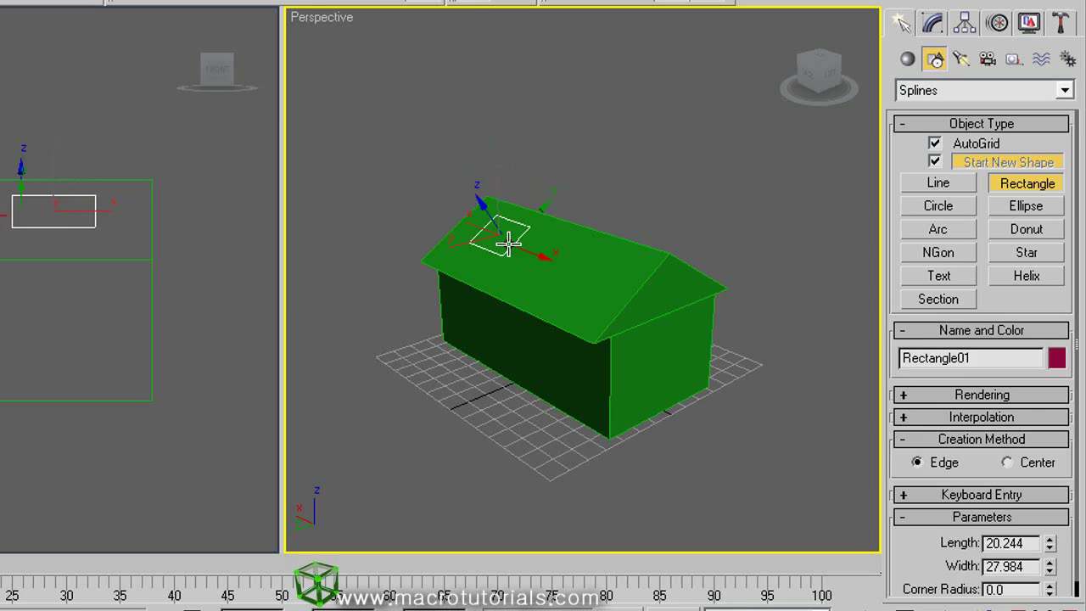
- Attach the roof rectangle to the Box01 editable poly and recentre the view
left_click(586, 286)
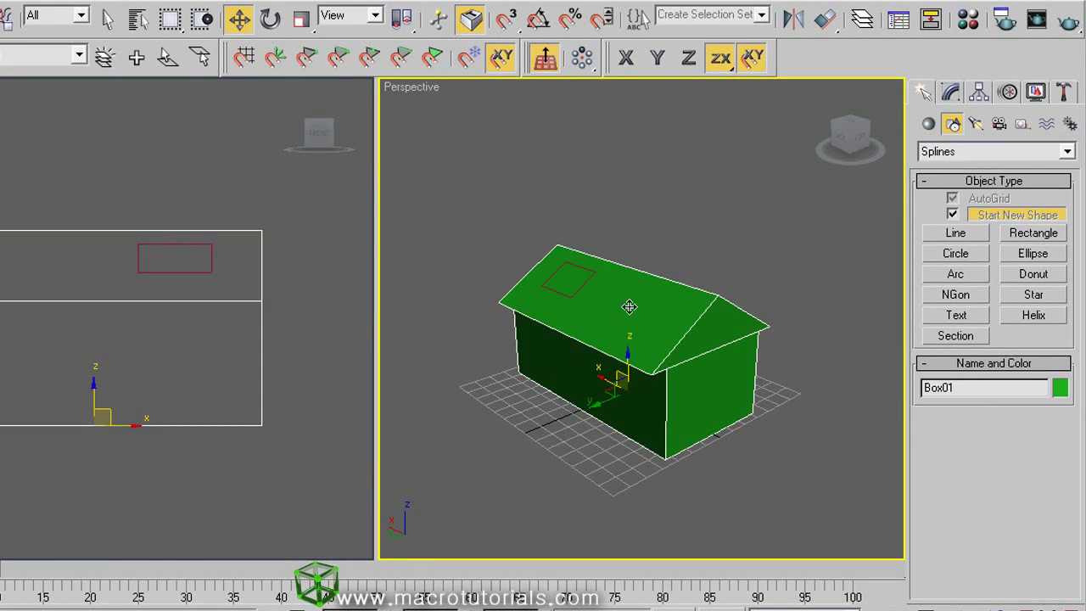
left_click(944, 63)
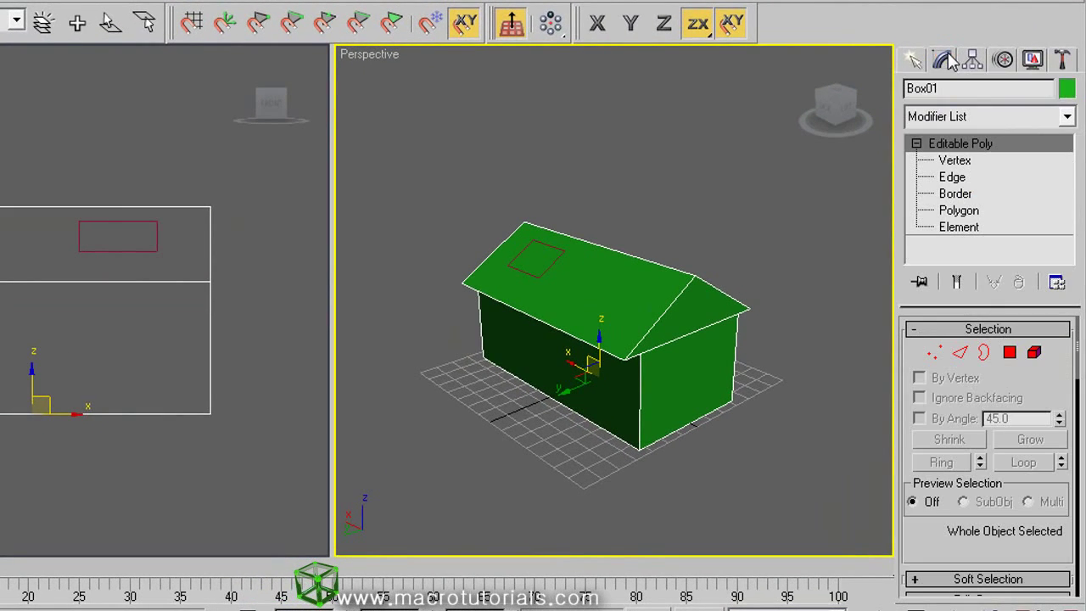
scroll(968, 398, "down", 10)
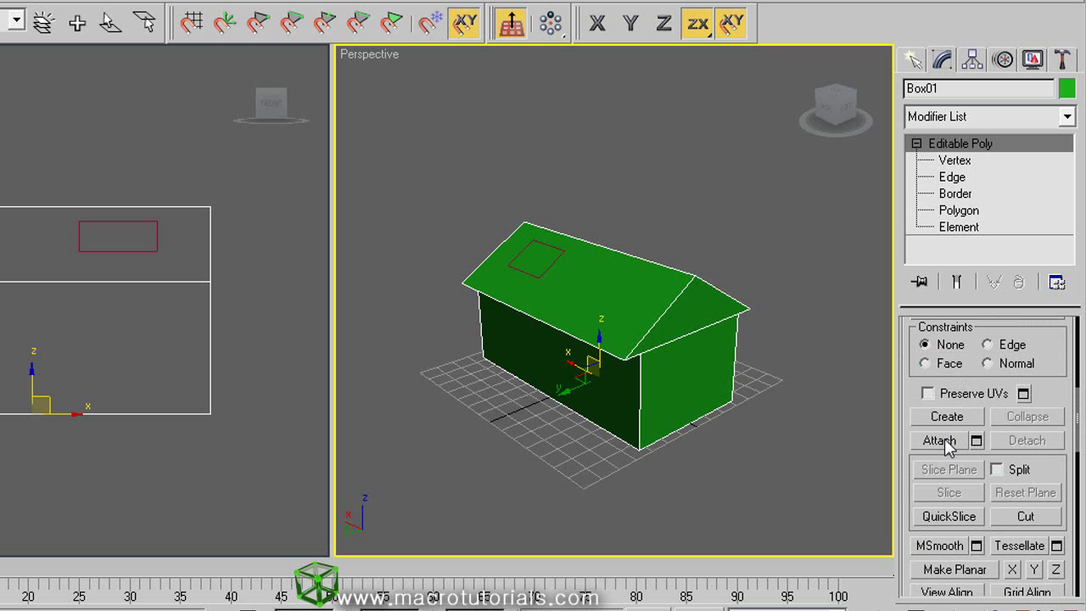
left_click(947, 442)
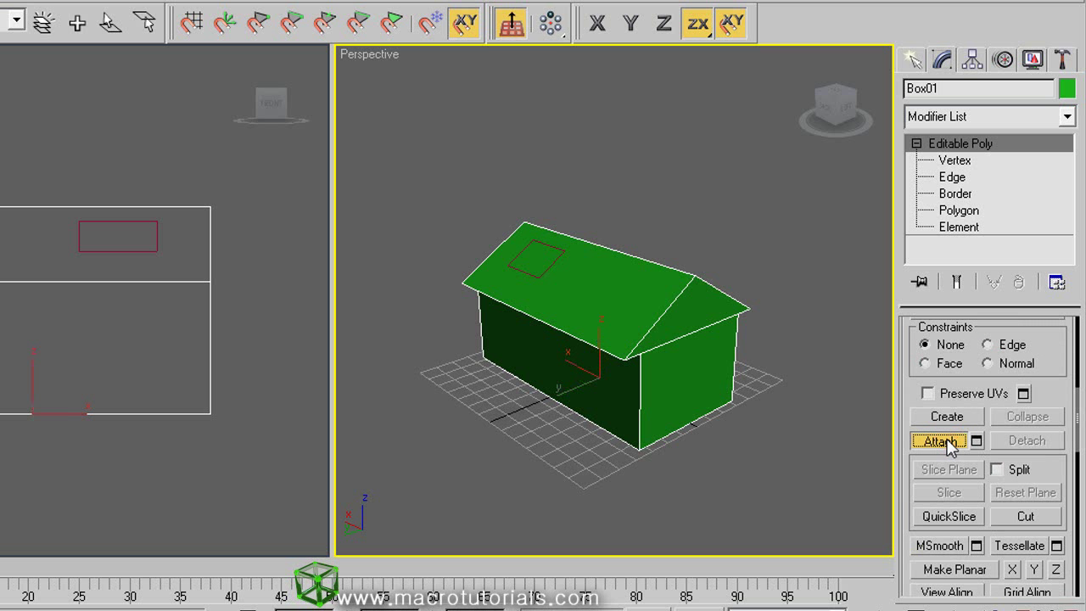
left_click(557, 260)
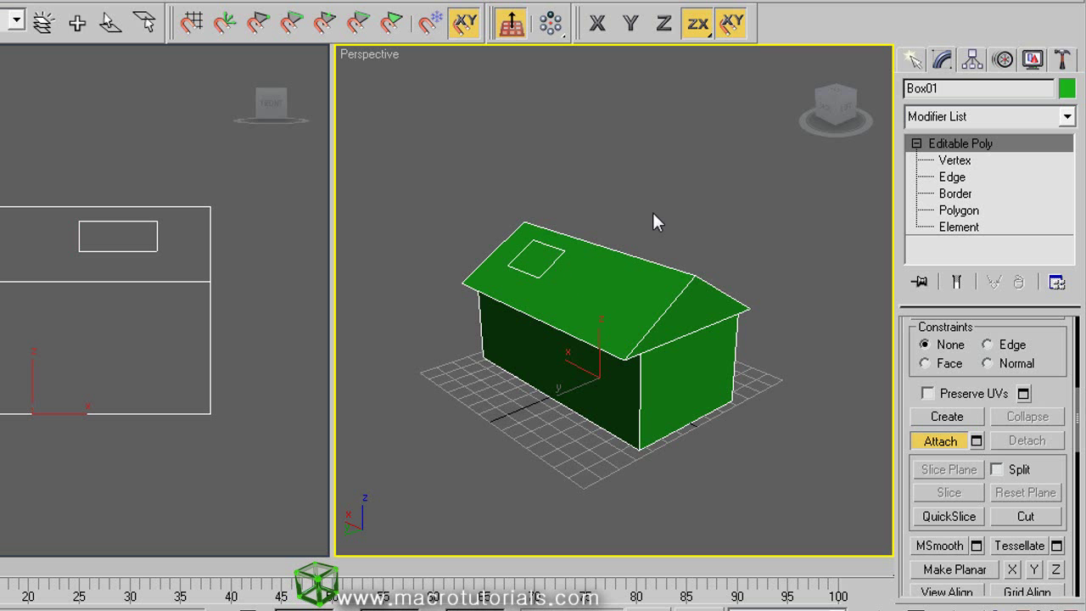
scroll(613, 306, "up", 3)
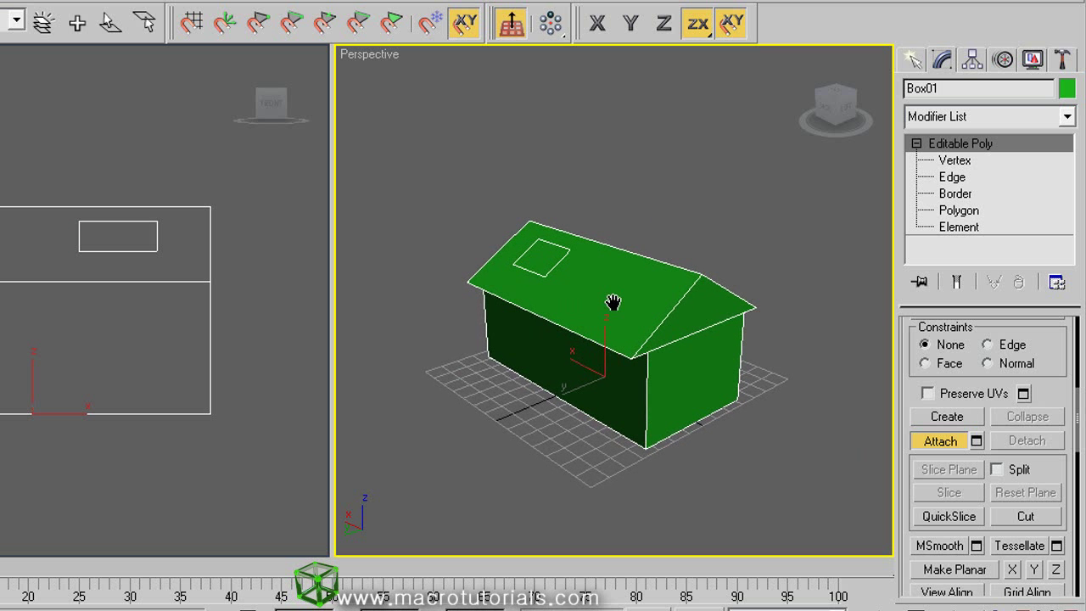
middle_click_drag(615, 307, 653, 232)
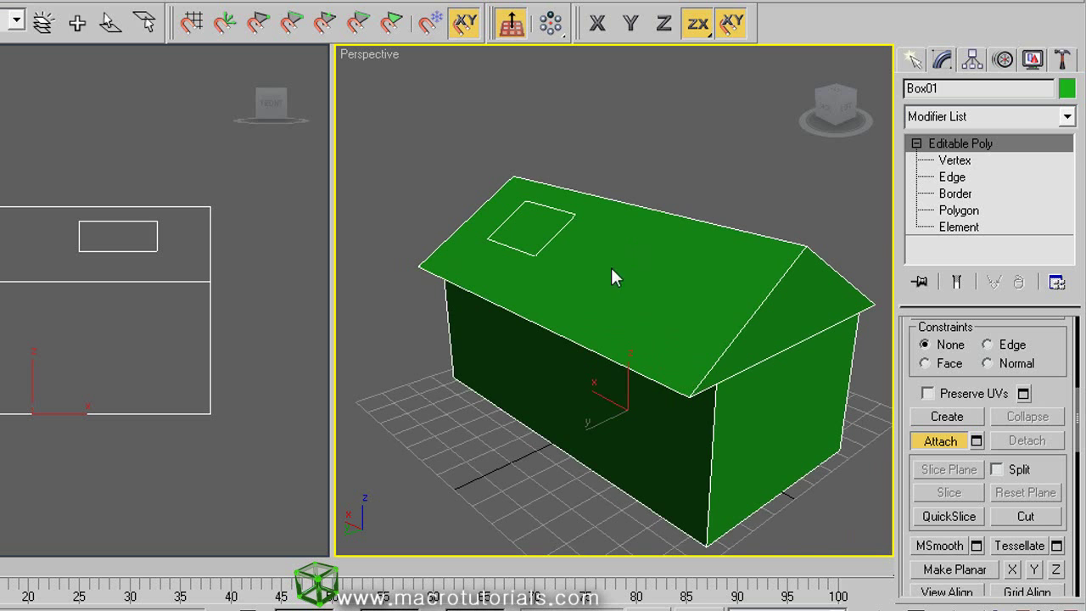
- Delete the front roof slope polygon, undoing an accidental rotation first
left_click(954, 210)
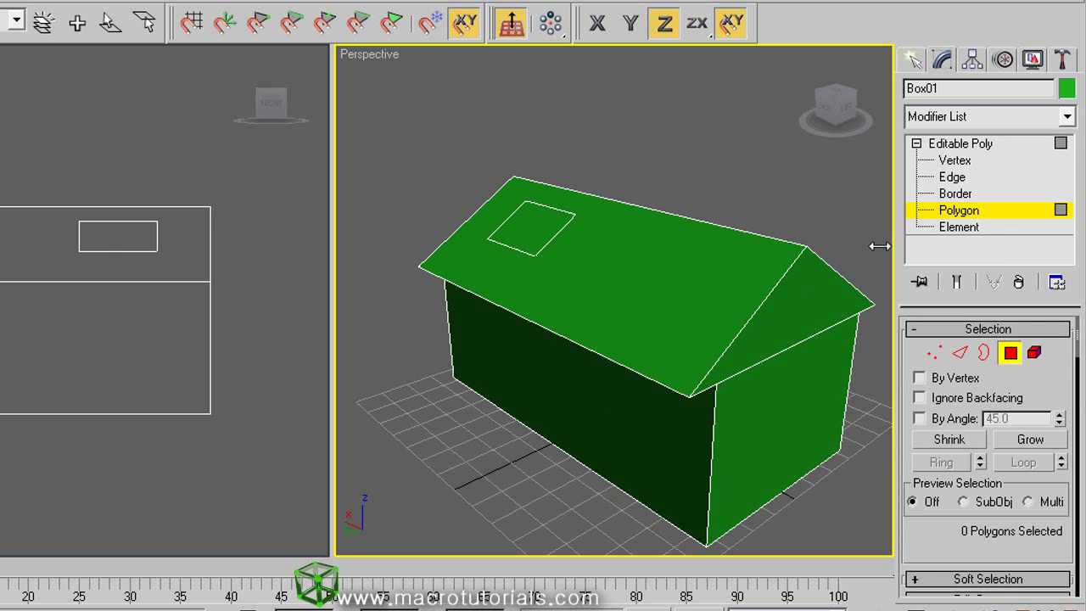
left_click(587, 245)
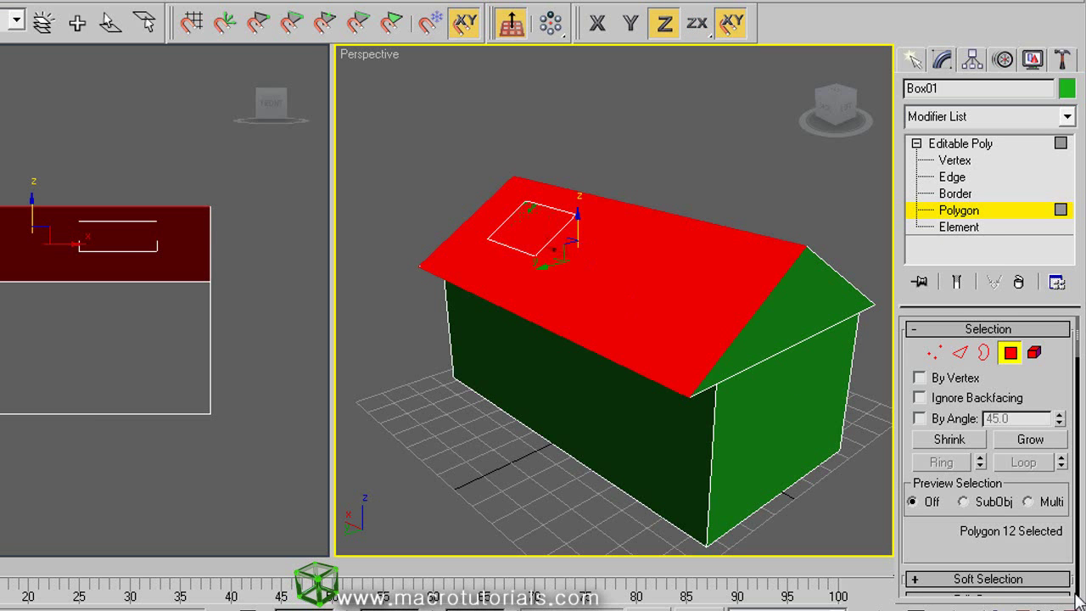
key("e")
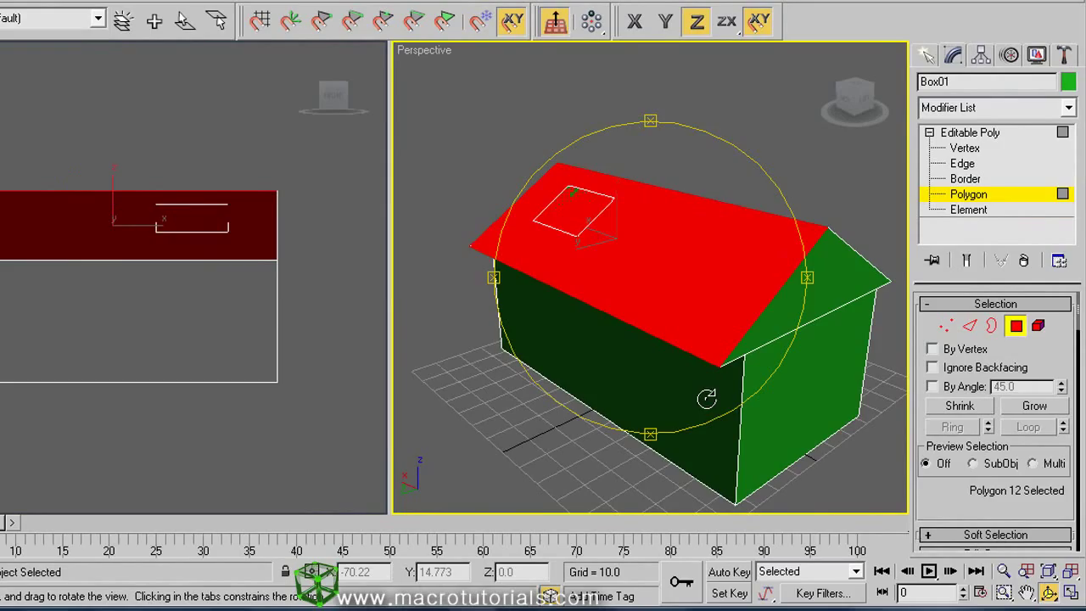
mouse_move(721, 351)
left_mouse_down()
mouse_move(736, 352)
mouse_move(725, 348)
left_mouse_up()
key("ctrl+z")
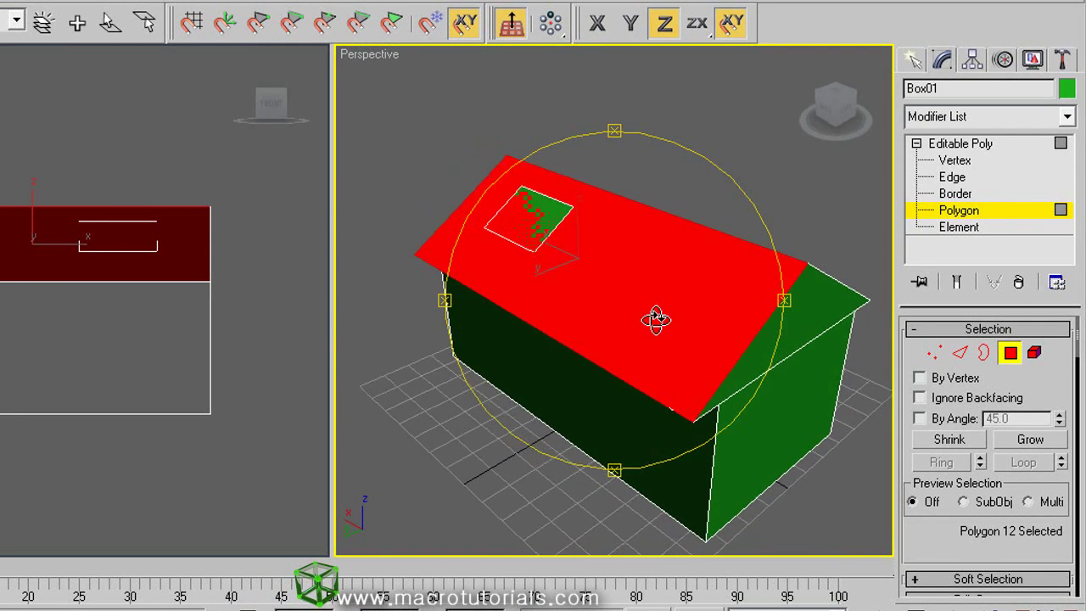
key("w")
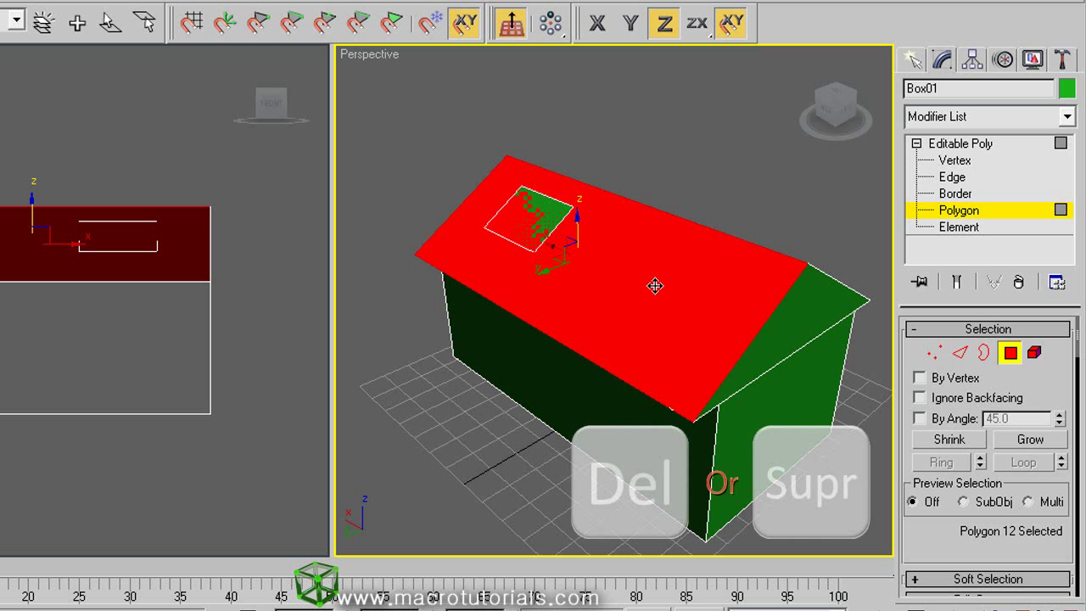
key("Delete")
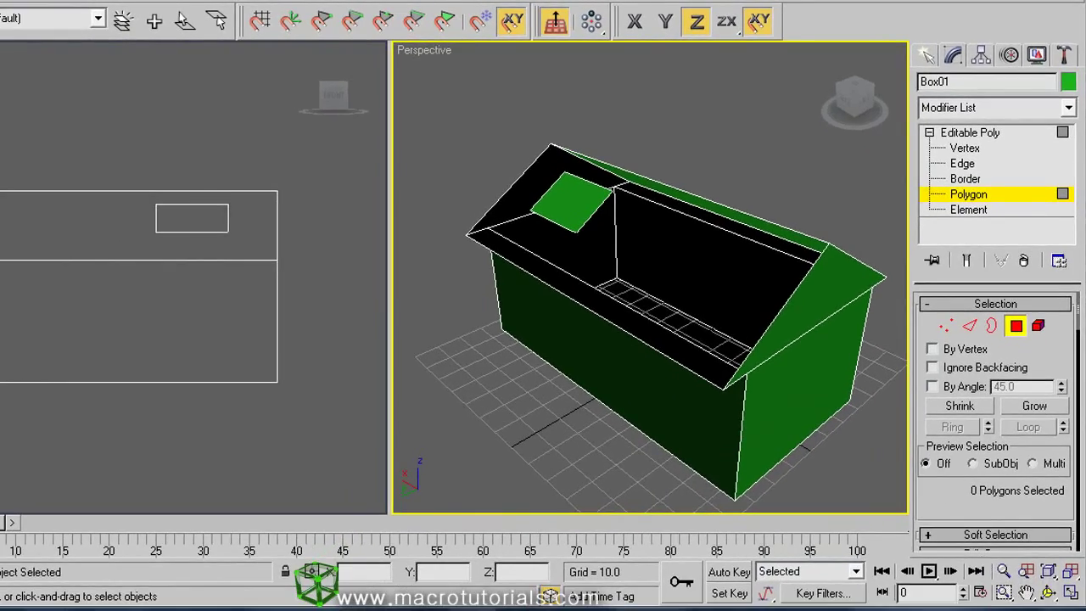
- Orbit the view to look into the opened roof
left_click(1049, 592)
mouse_move(731, 343)
left_mouse_down()
mouse_move(716, 361)
mouse_move(721, 339)
left_mouse_up()
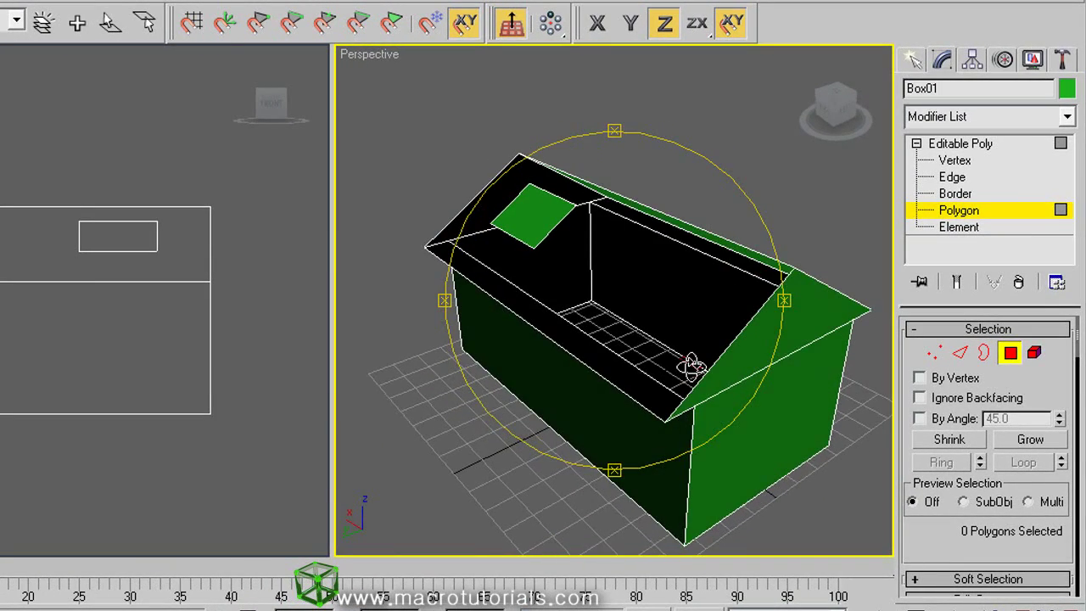
right_click(678, 312)
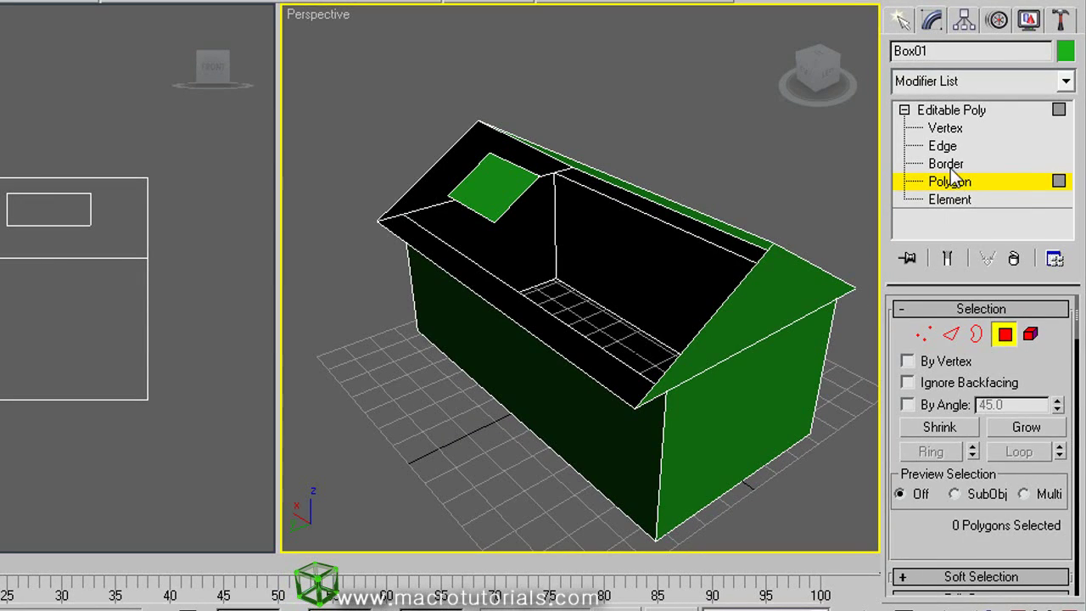
- Select the open roof border and Cap it, closing the slope around the rectangle
left_click(946, 165)
left_click(701, 321)
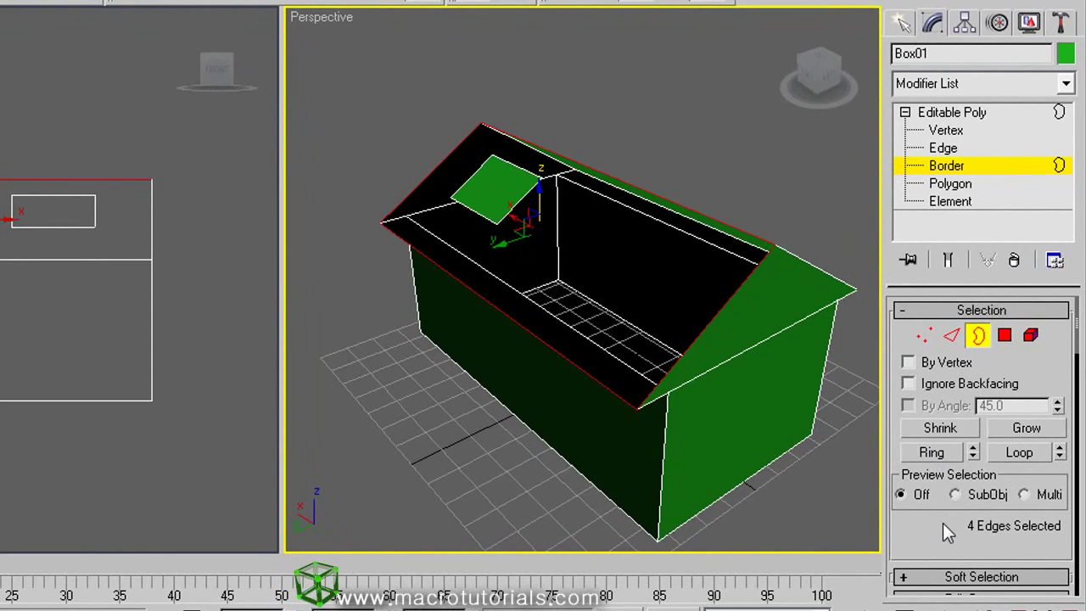
scroll(943, 523, "down", 15)
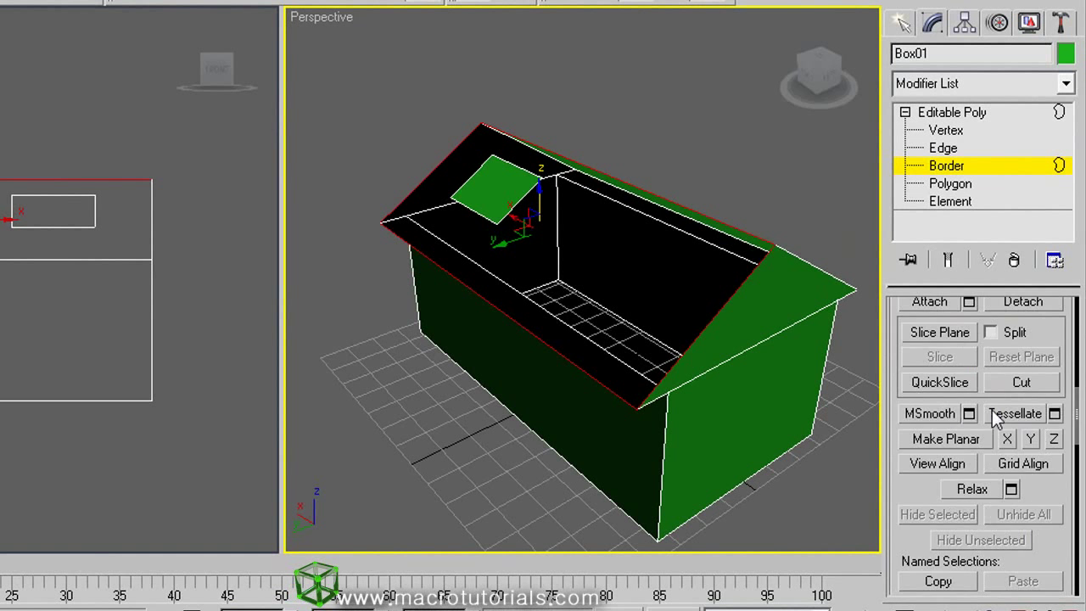
scroll(1022, 452, "down", 5)
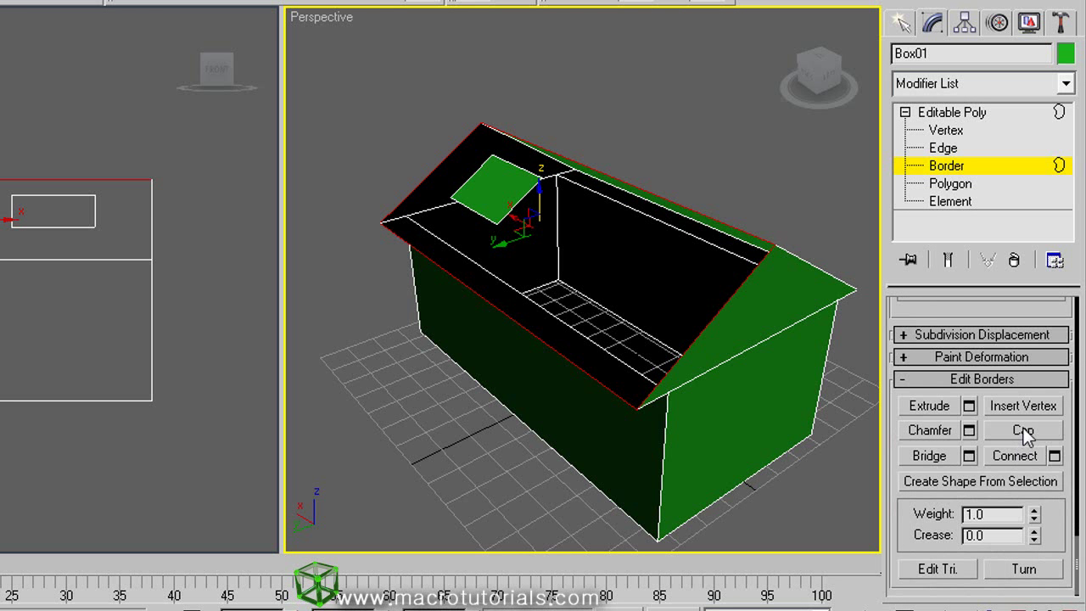
left_click(1023, 429)
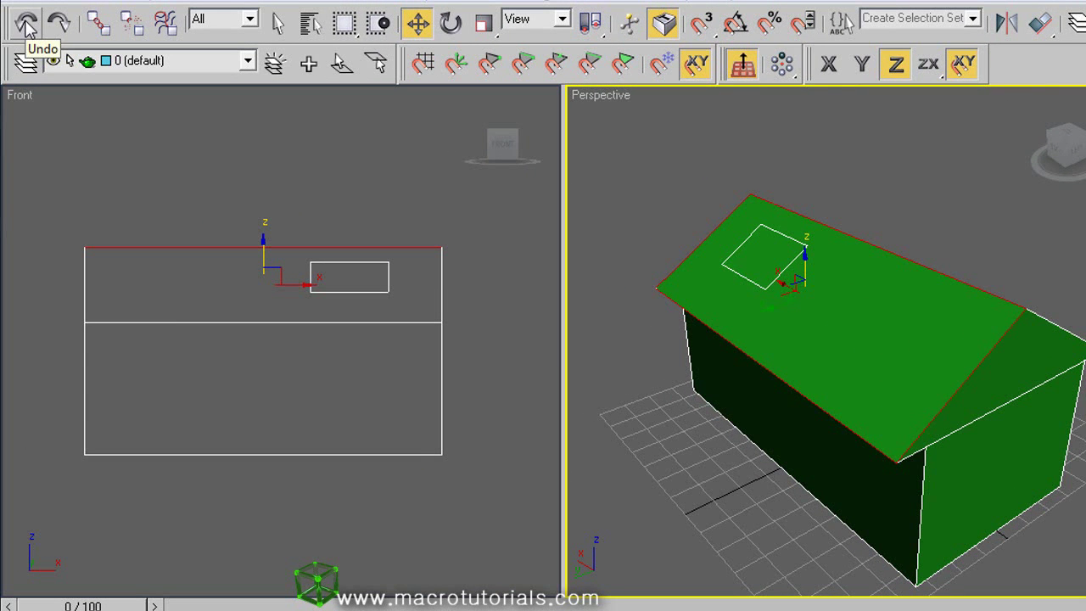
- Undo the roof cap, then bridge the rectangle's border to the open roof border on the front slope
left_click(26, 24)
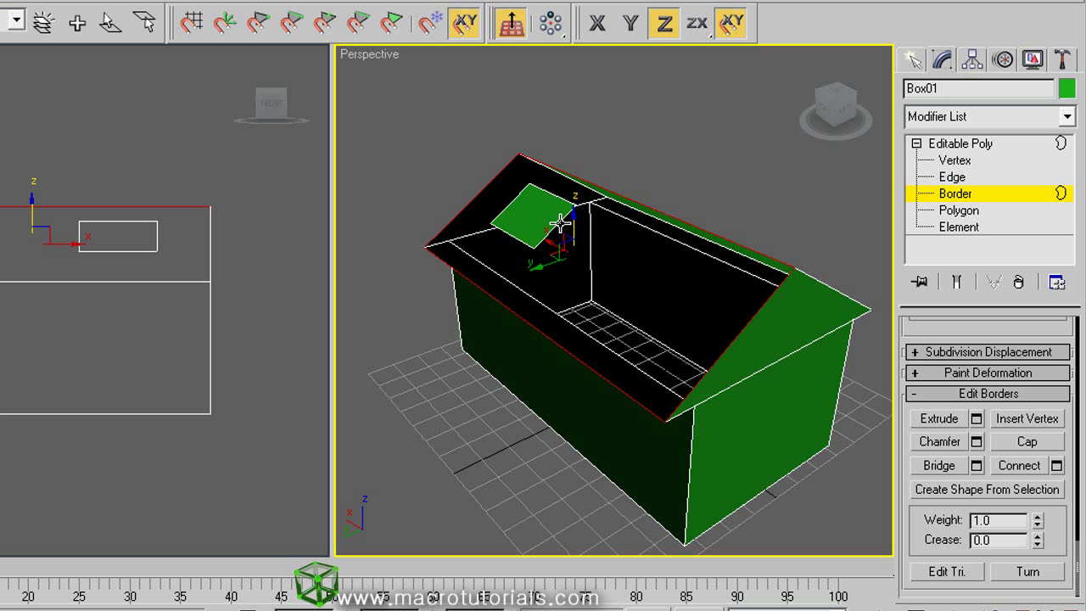
key("ctrl")
left_click(559, 222, "ctrl")
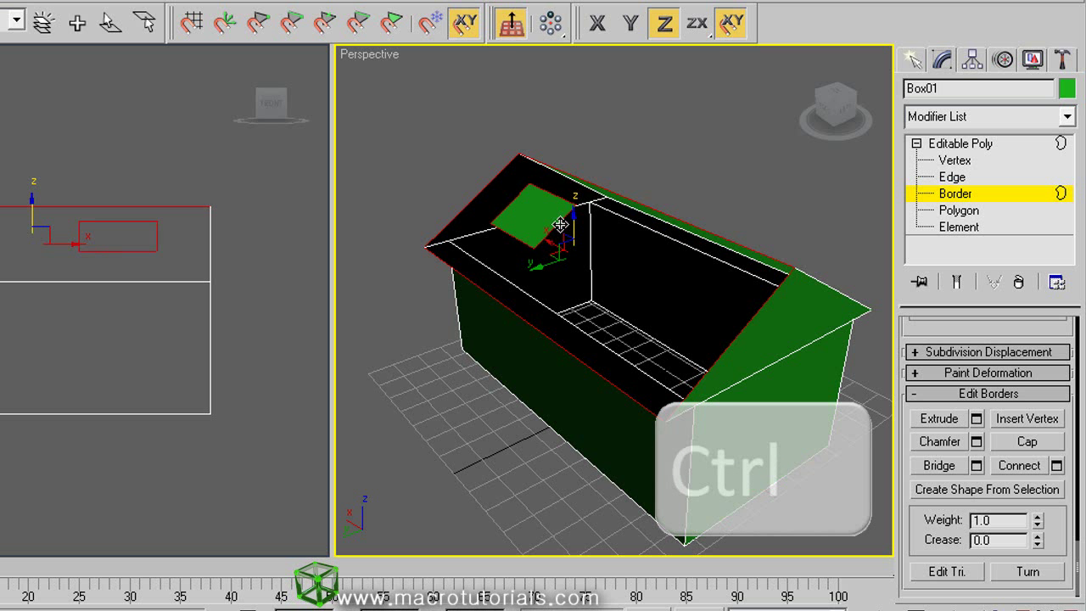
key("alt")
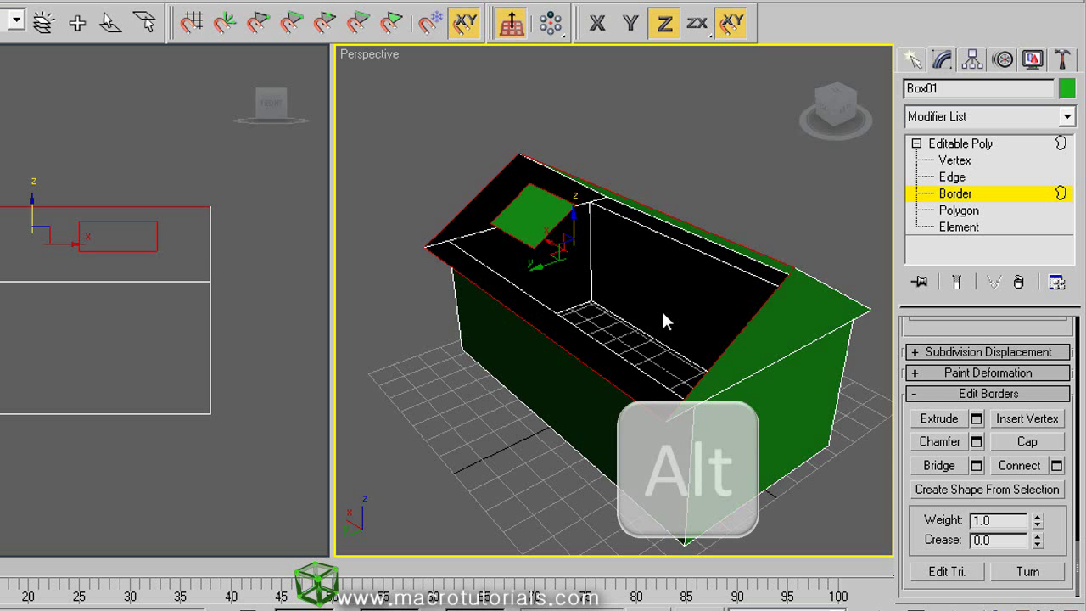
left_click(941, 467)
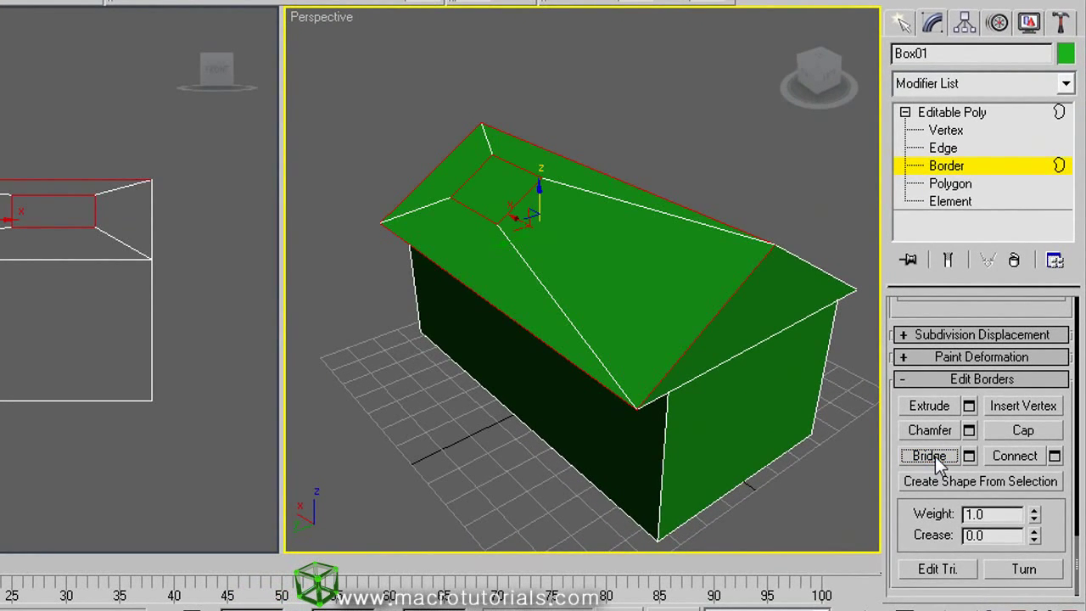